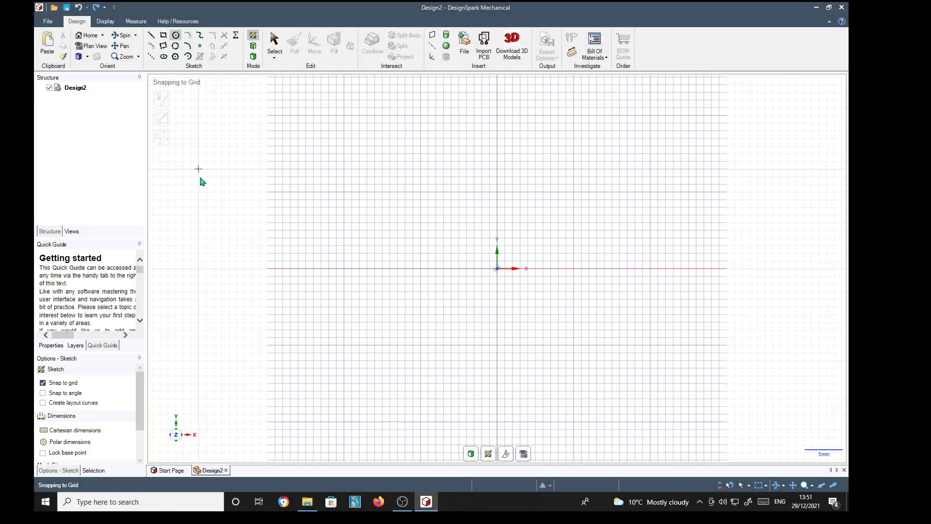
Place a 50 mm diameter circle centred just left of the origin
left_click(268, 268)
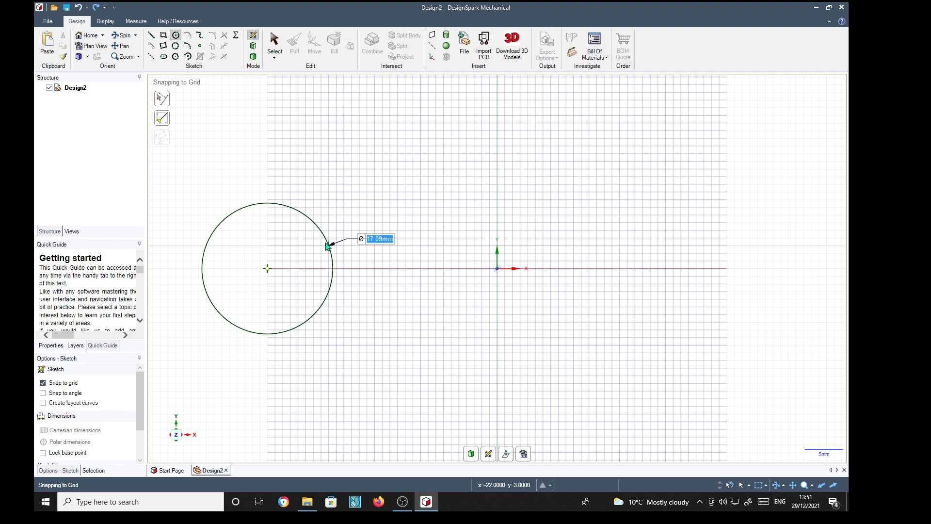
type("5")
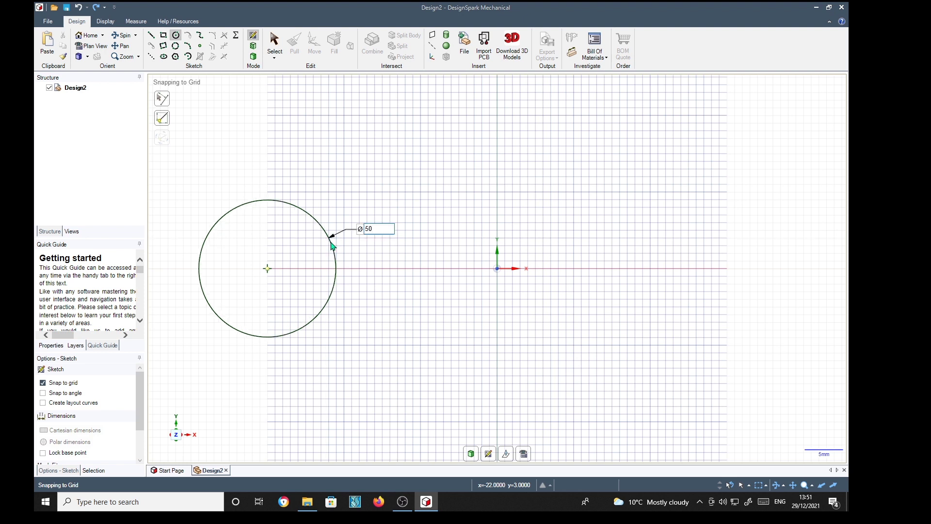
type("0")
key("Return")
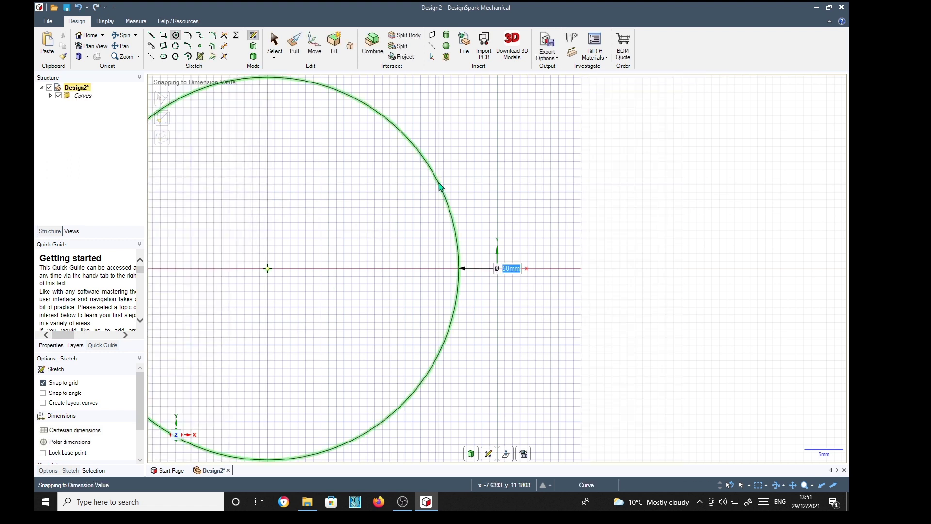
scroll(347, 262, "up", 2)
scroll(348, 262, "down", 6)
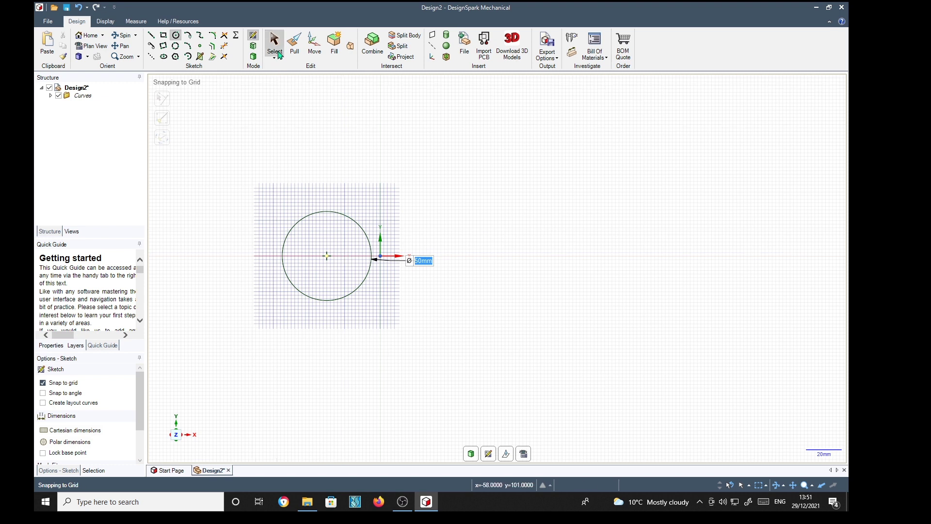
Duplicate the 50 mm circle with Move, placing the copy 250 mm to the right
left_click(275, 46)
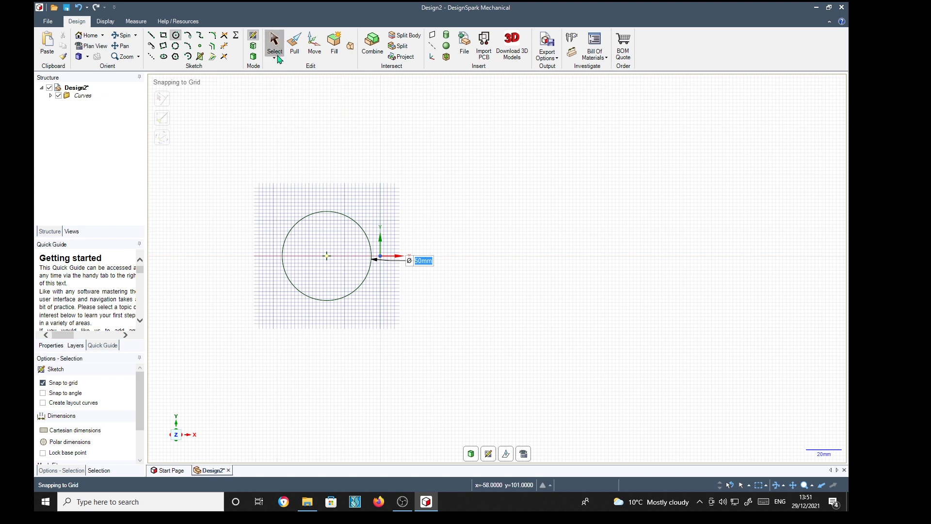
left_click(337, 214)
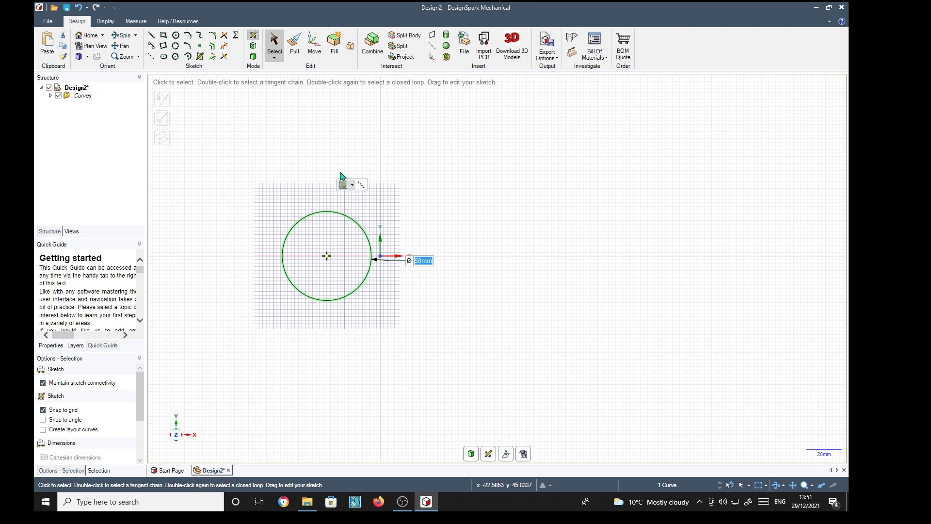
left_click(322, 49)
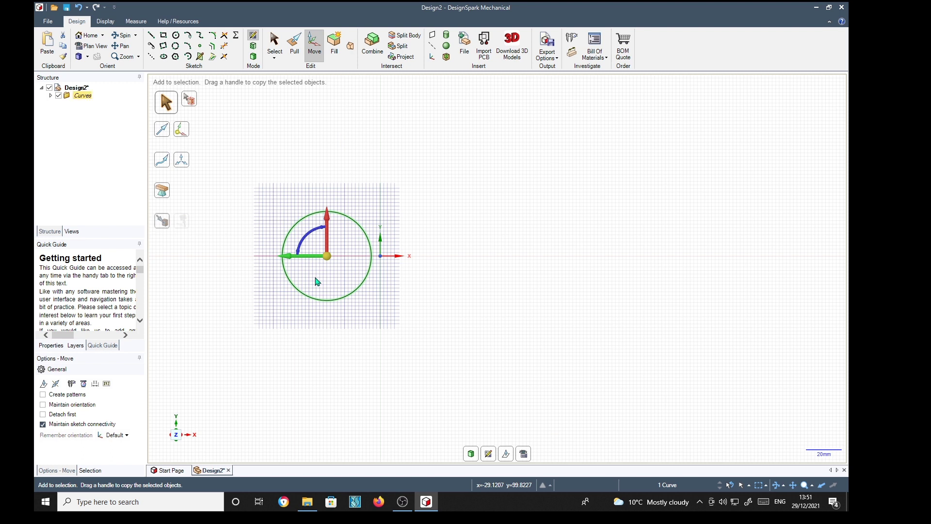
left_click_drag(292, 257, 508, 268, "ctrl")
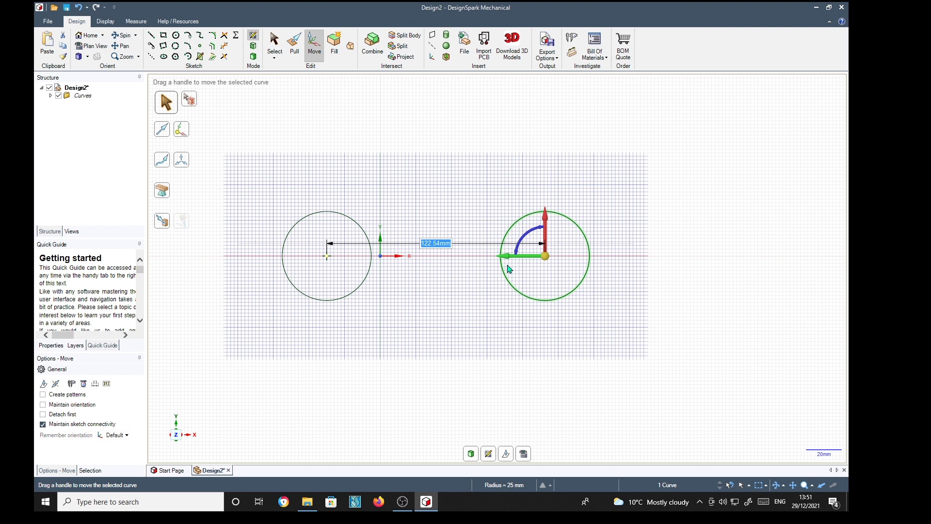
type("250")
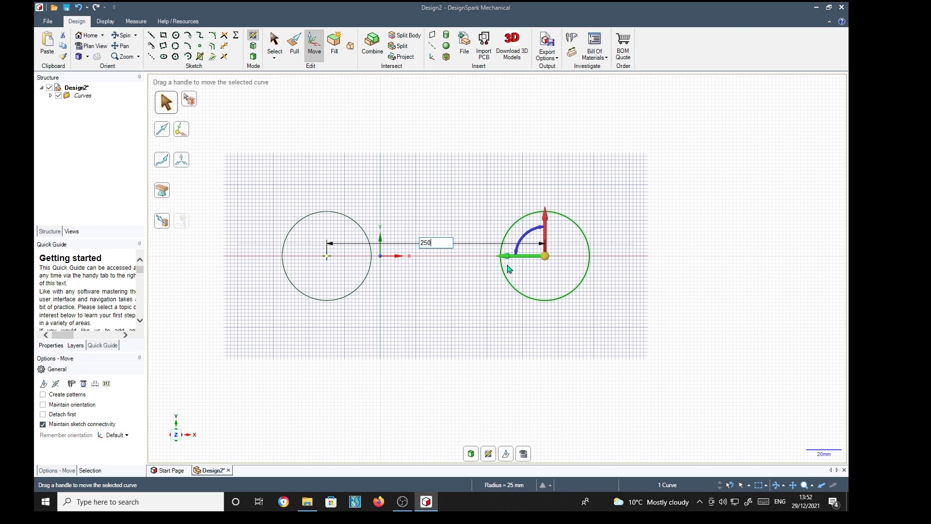
key("Return")
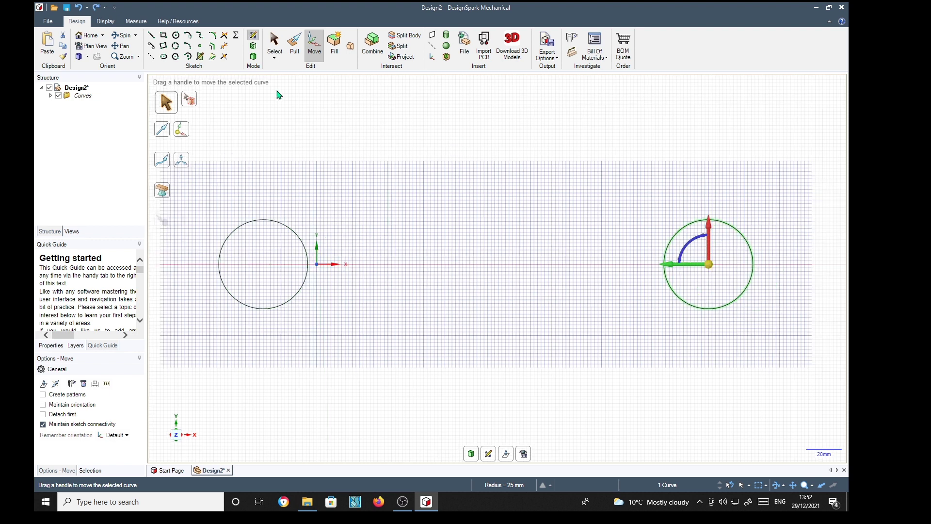
Resize the copied right-hand circle to a 150 mm diameter and fit both circles in view
left_click(274, 46)
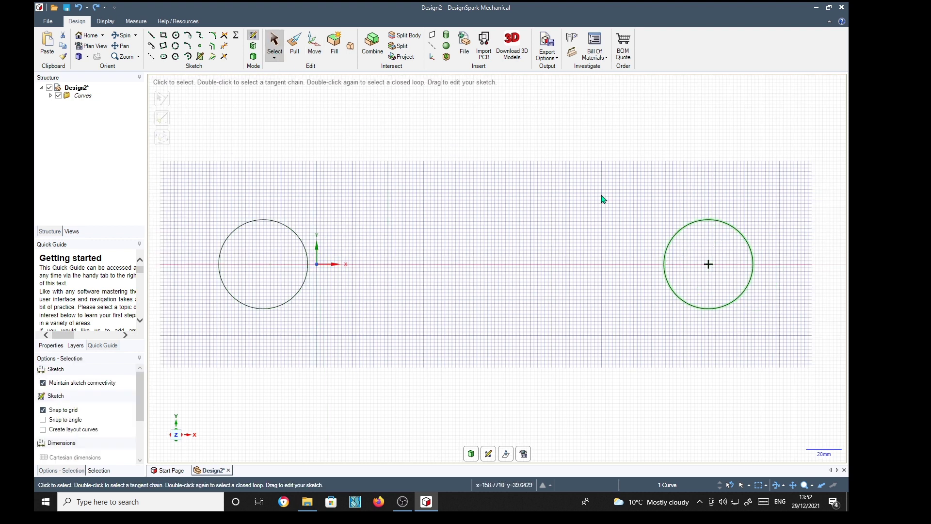
left_click(726, 221)
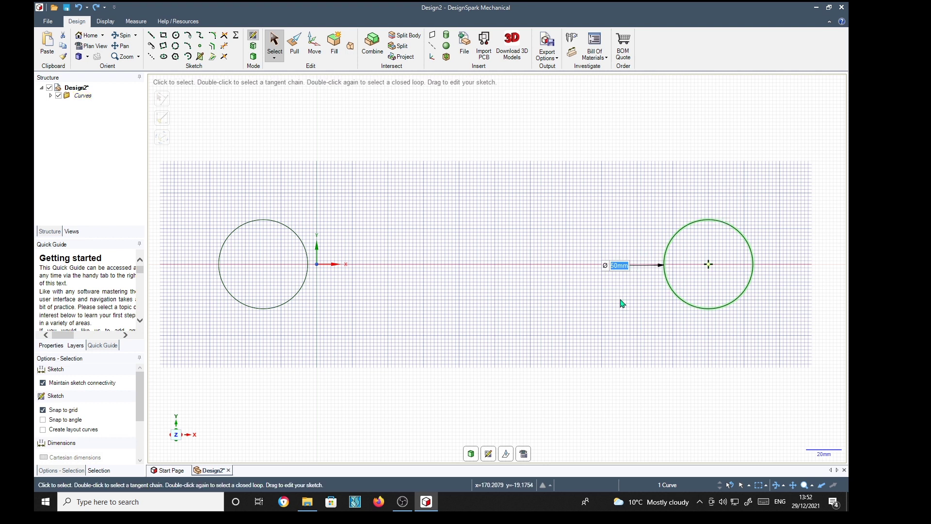
type("150")
key("Return")
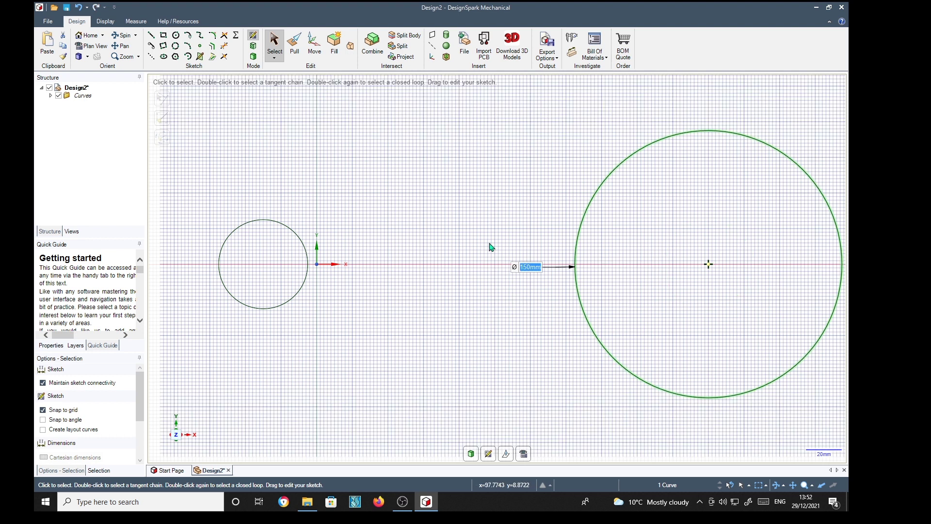
middle_click_drag(482, 237, 454, 240, "shift")
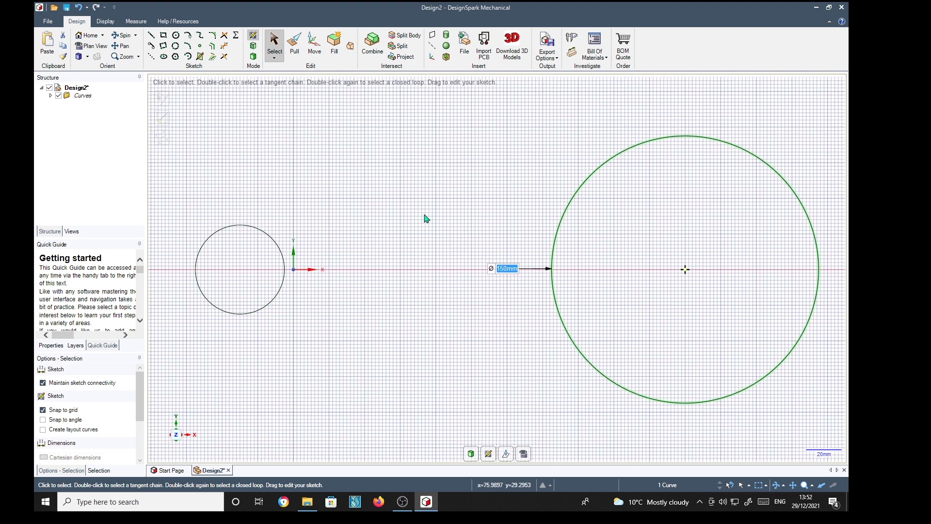
Offset the 150 mm and 50 mm circles outward by 12 mm each, forming two rings
left_click(214, 47)
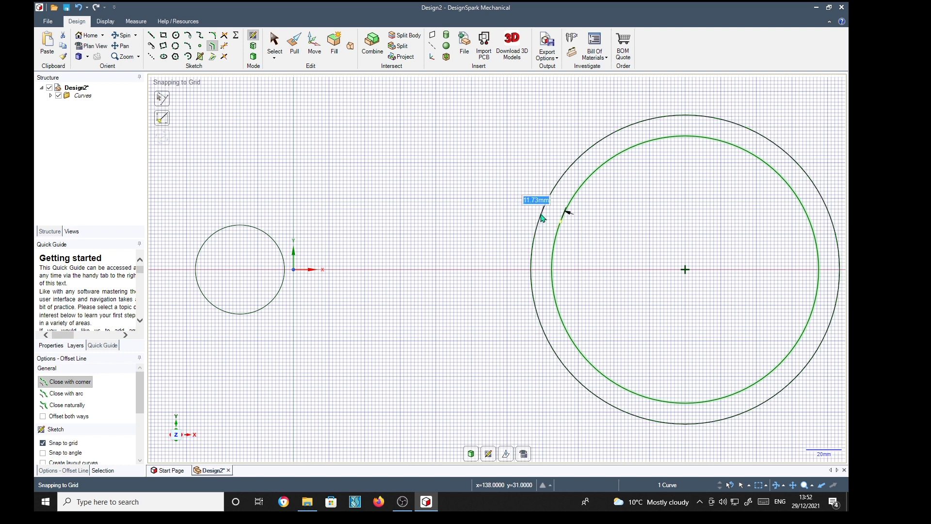
type("12")
key("Return")
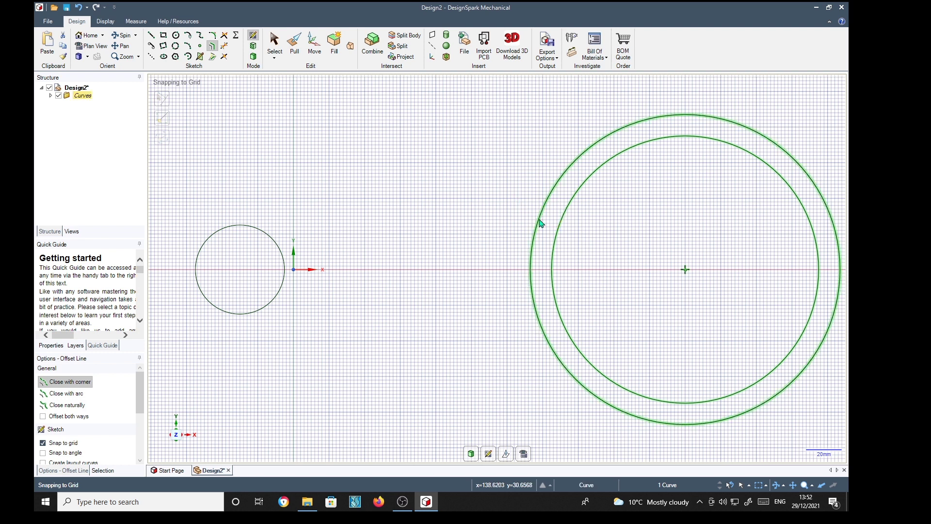
left_click(278, 245)
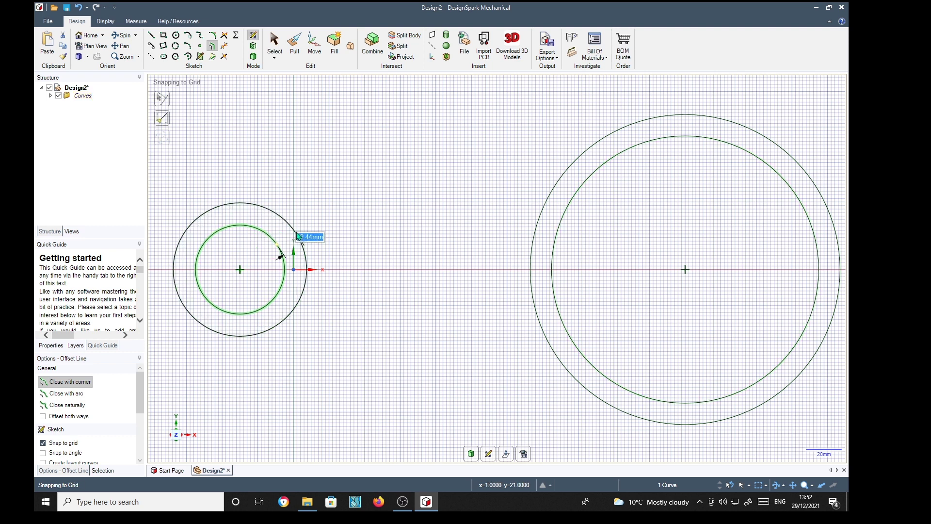
type("1")
type("2")
key("Return")
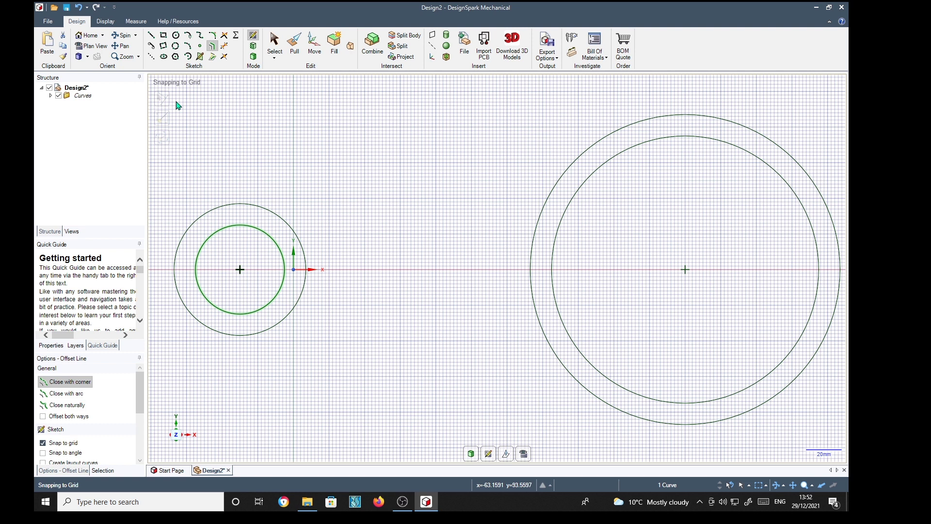
Draw four tangent lines linking the small and large circles, inner and outer, top and bottom
left_click(151, 47)
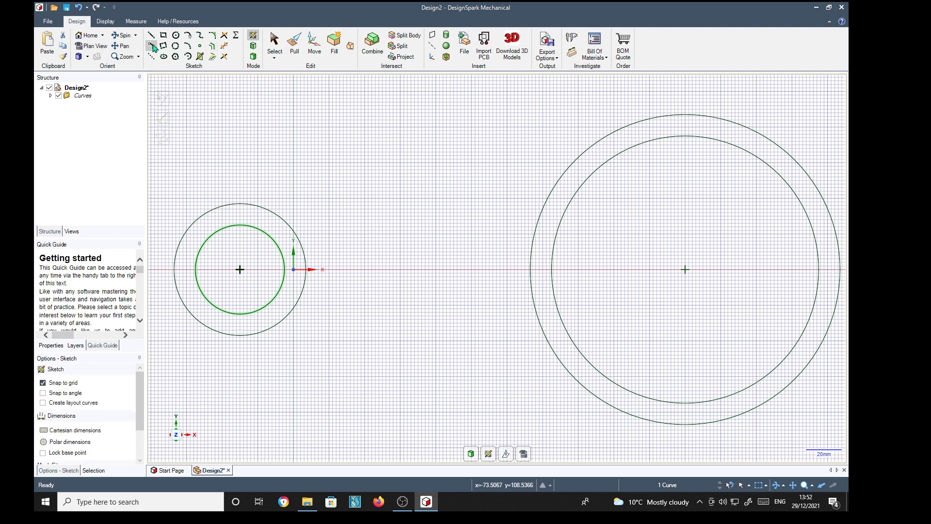
left_click(153, 45)
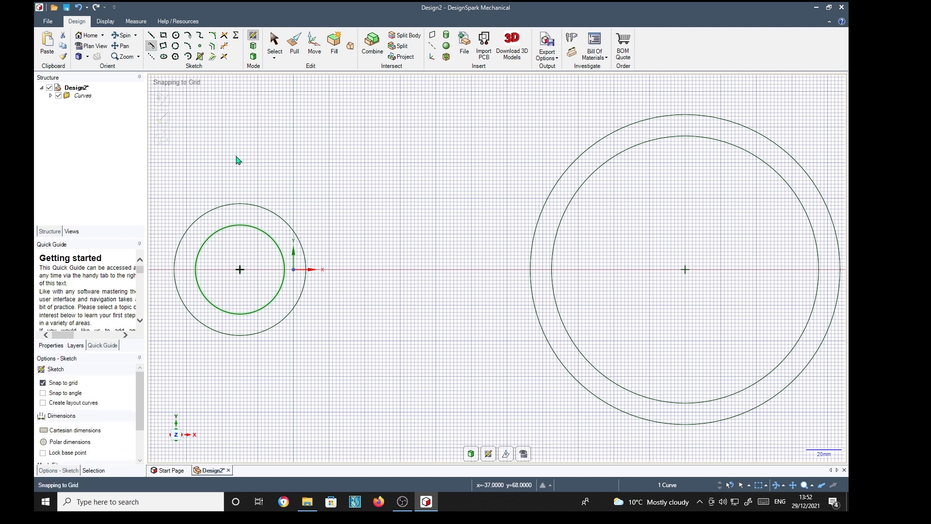
left_click(231, 207)
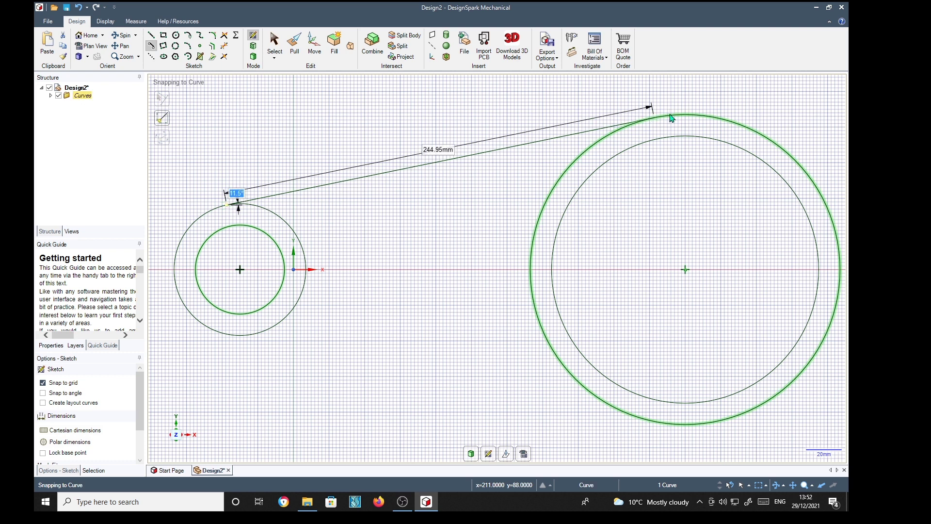
left_click(664, 142)
left_click(663, 143)
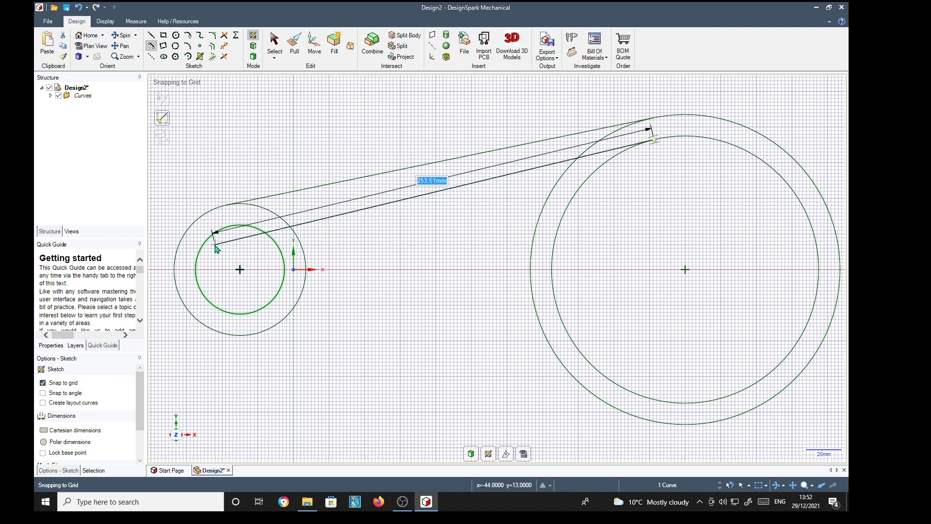
left_click(242, 230)
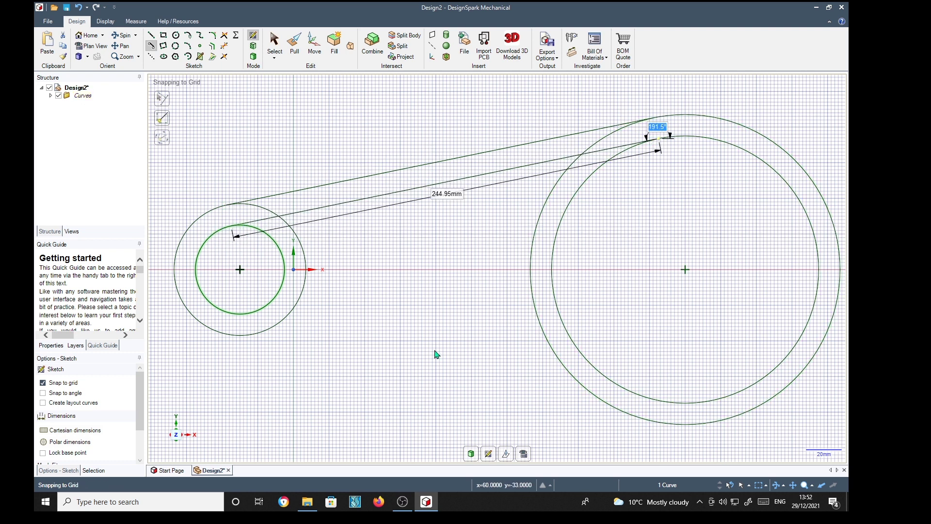
left_click(683, 405)
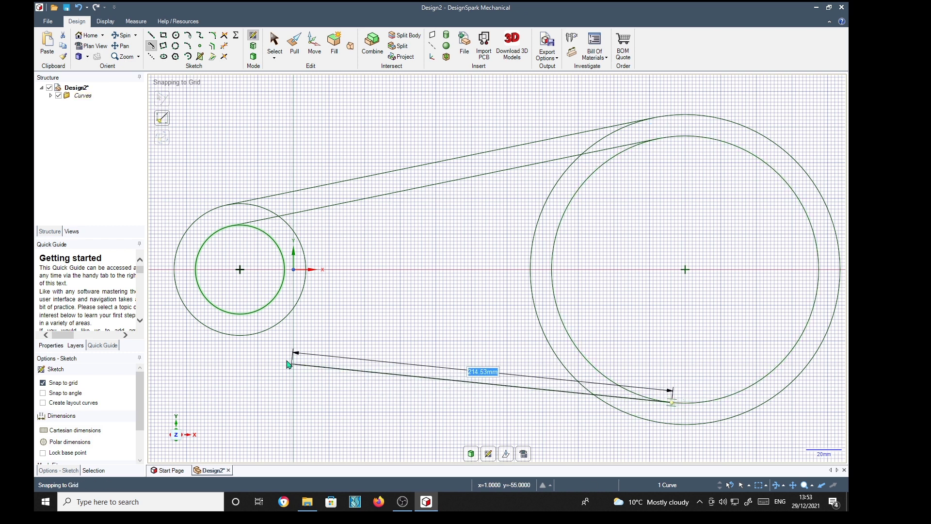
left_click(239, 316)
left_click(228, 334)
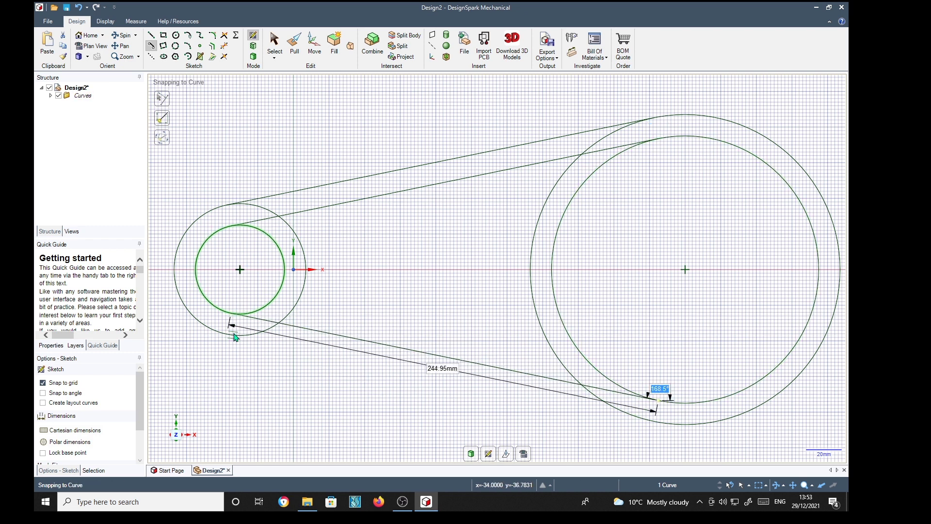
left_click(675, 425)
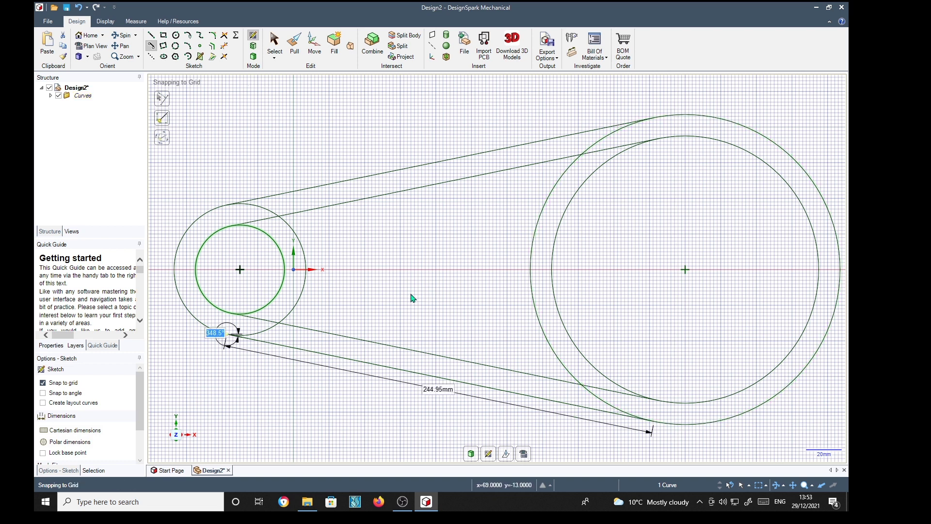
Trim the outer-ring arcs and inner line stubs at both ends of the link
key("t")
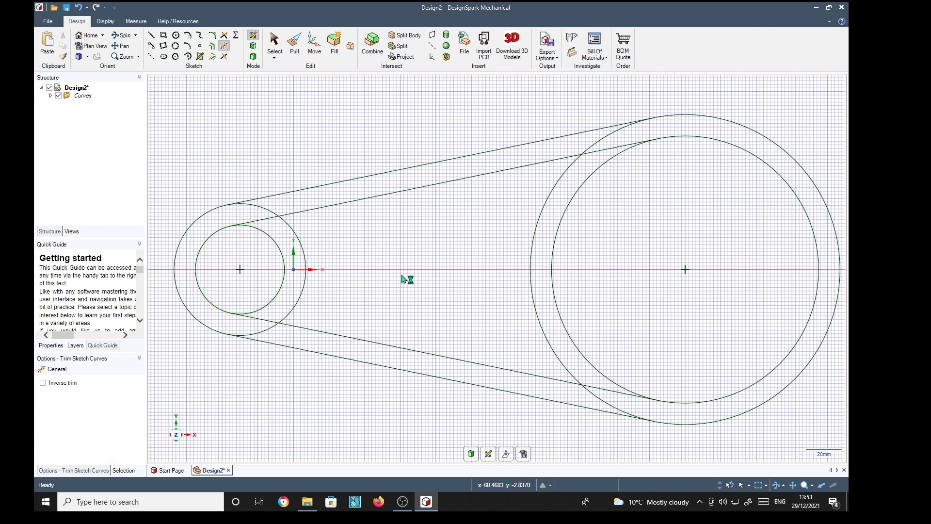
left_click(265, 209)
left_click(267, 219)
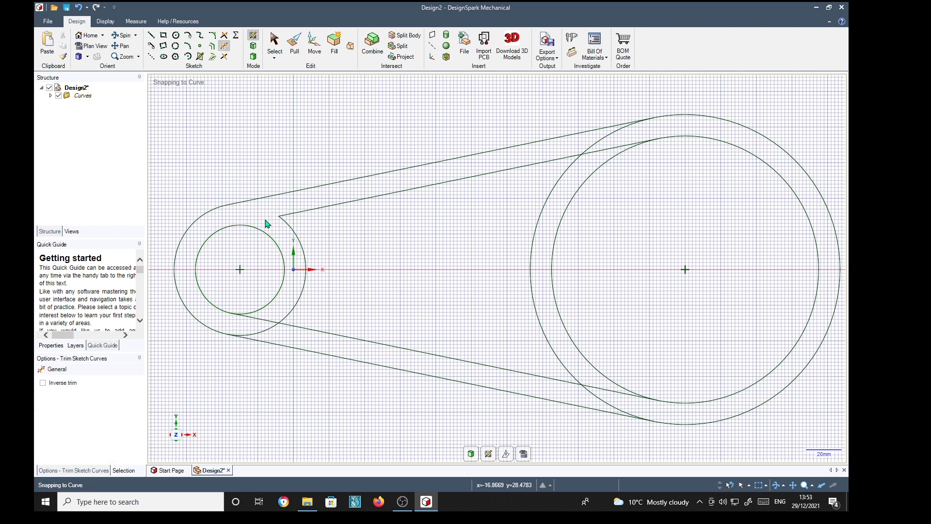
left_click(270, 323)
left_click(268, 332)
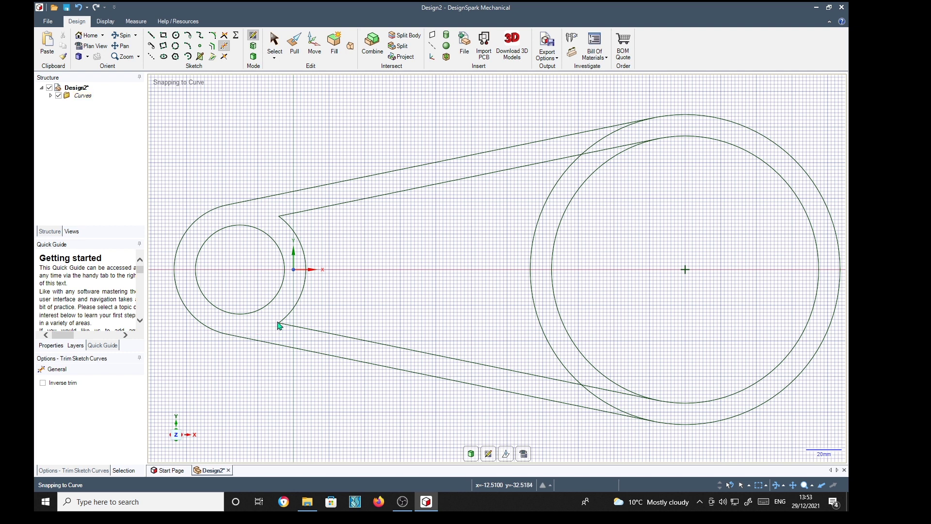
left_click(614, 149)
left_click(610, 140)
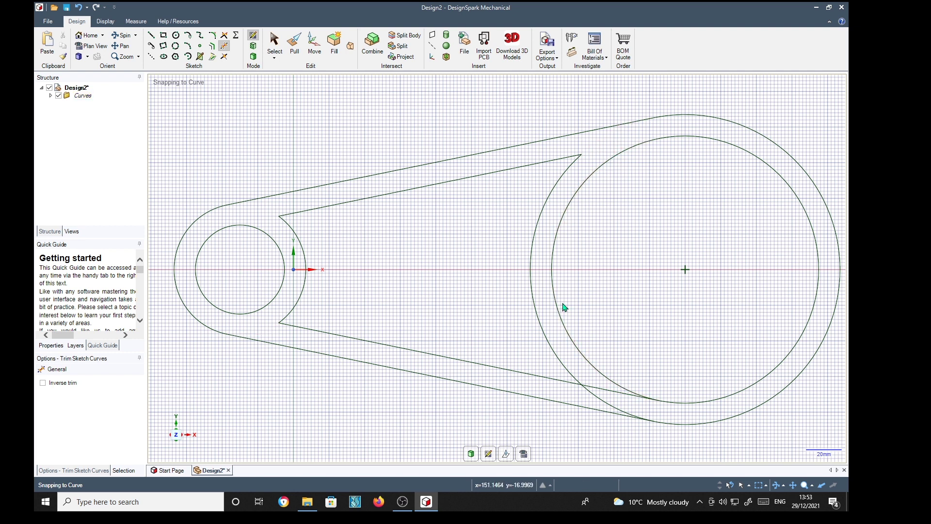
left_click(607, 391)
left_click(619, 412)
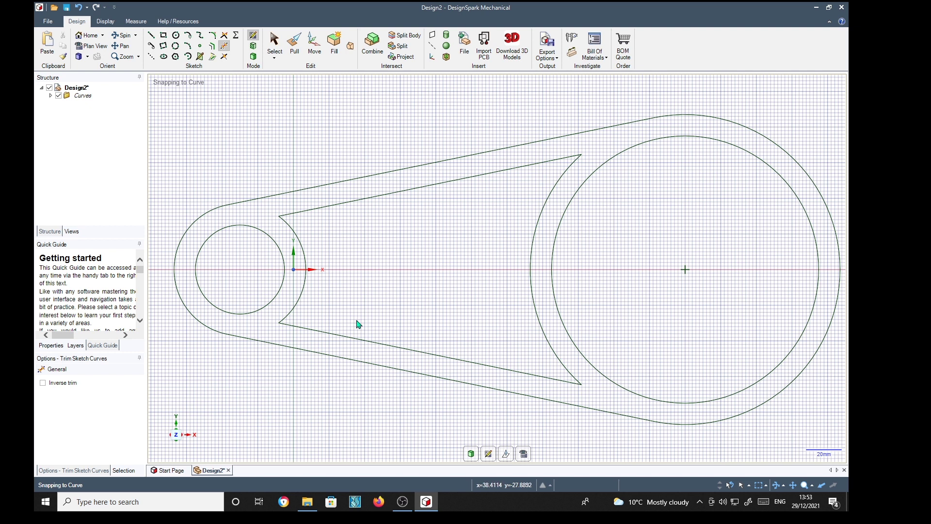
Round the inner opening's two left corners and upper-right corner with 10 mm fillets
left_click(213, 38)
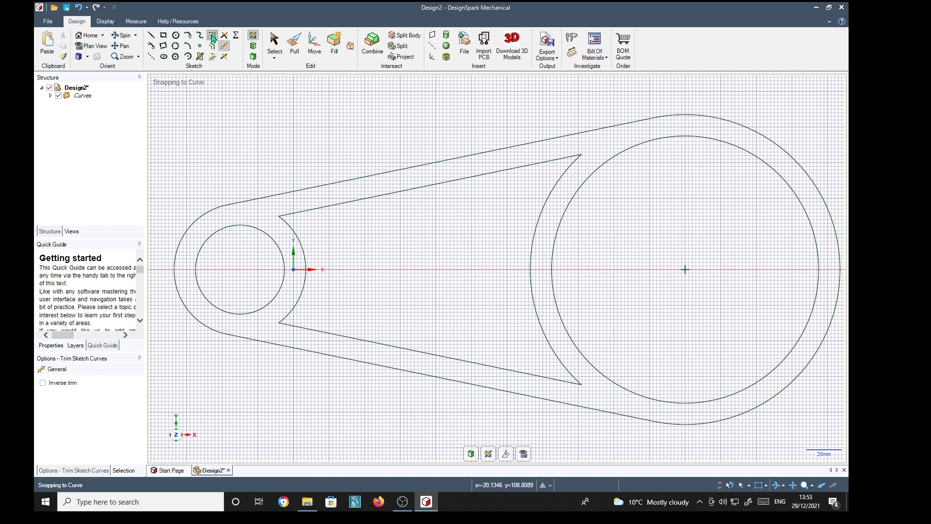
left_click(292, 229)
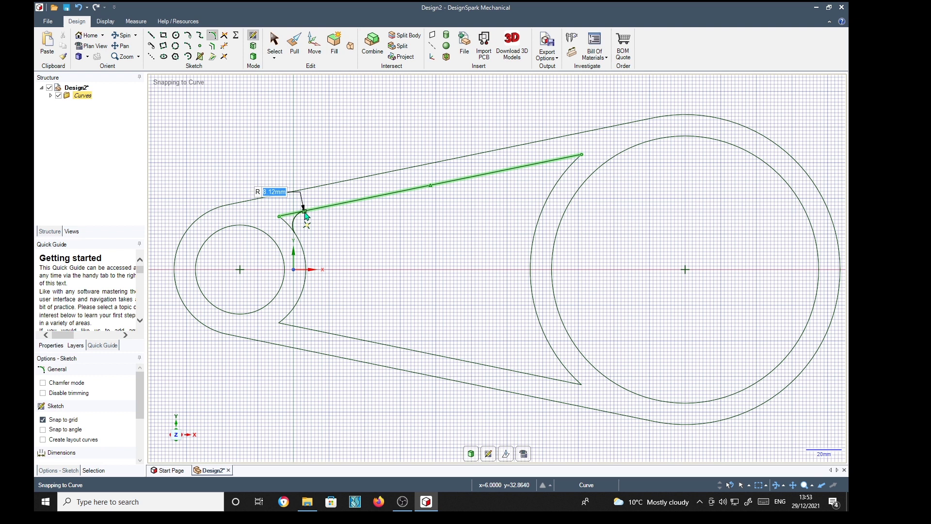
type("10")
key("Return")
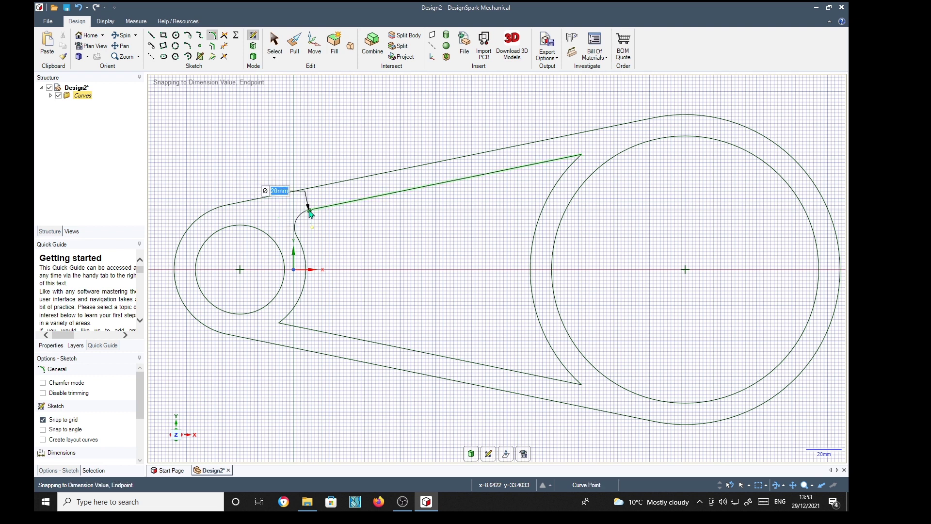
left_click(296, 307)
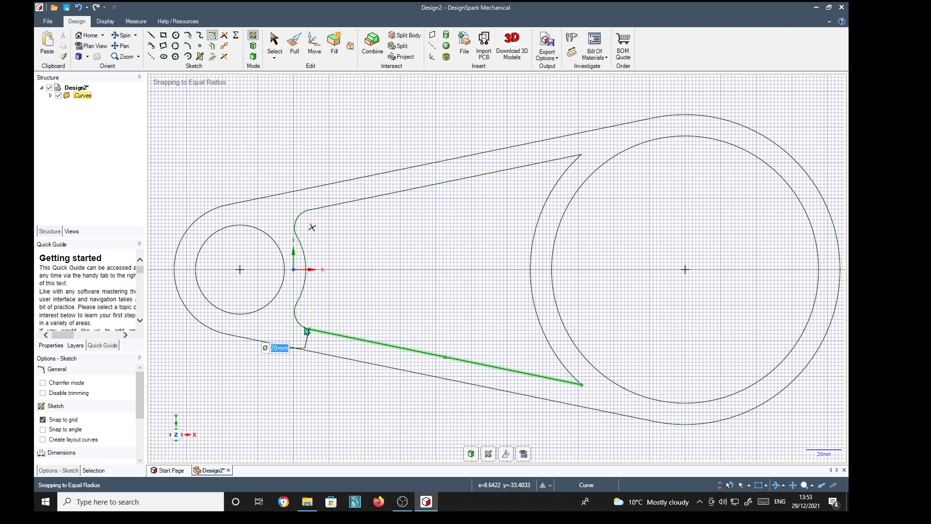
left_click(307, 330)
left_click(533, 169)
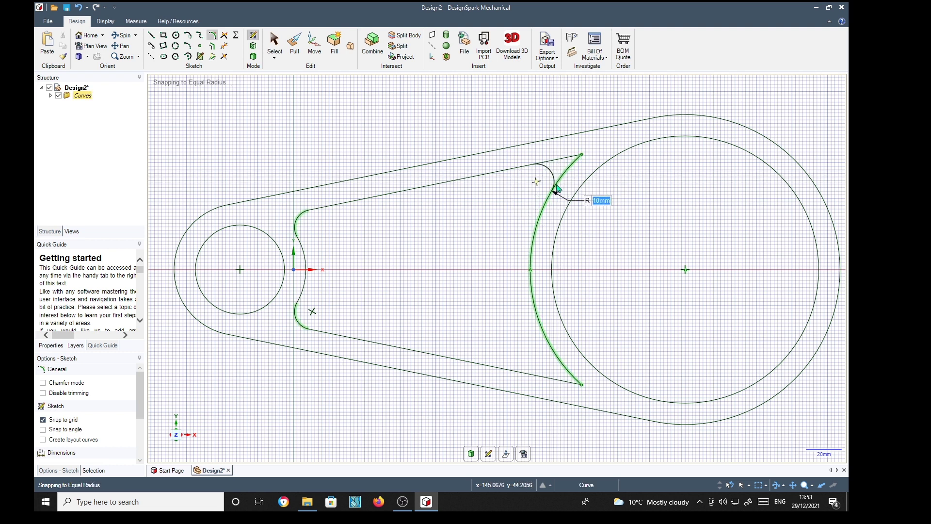
left_click(556, 188)
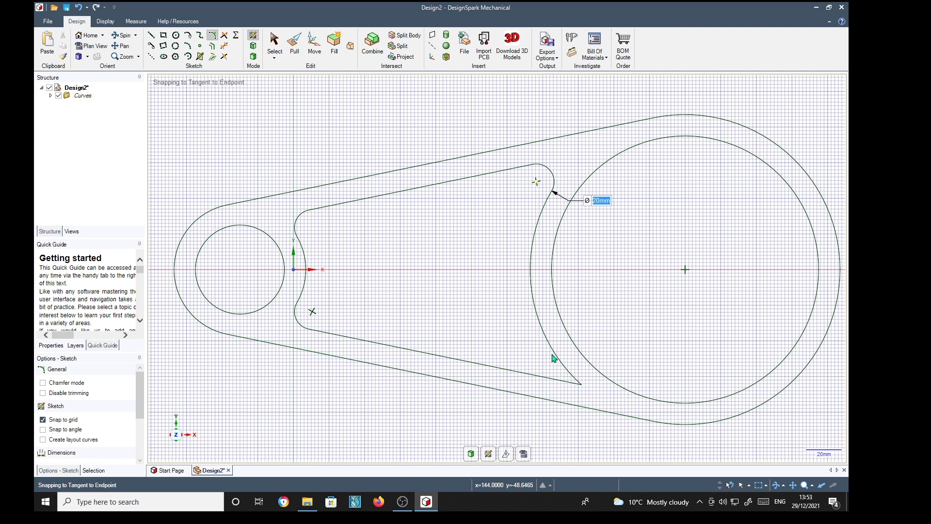
Round the slot's lower-right corner at 10 mm and turn the sketch into surfaces
left_click(540, 382)
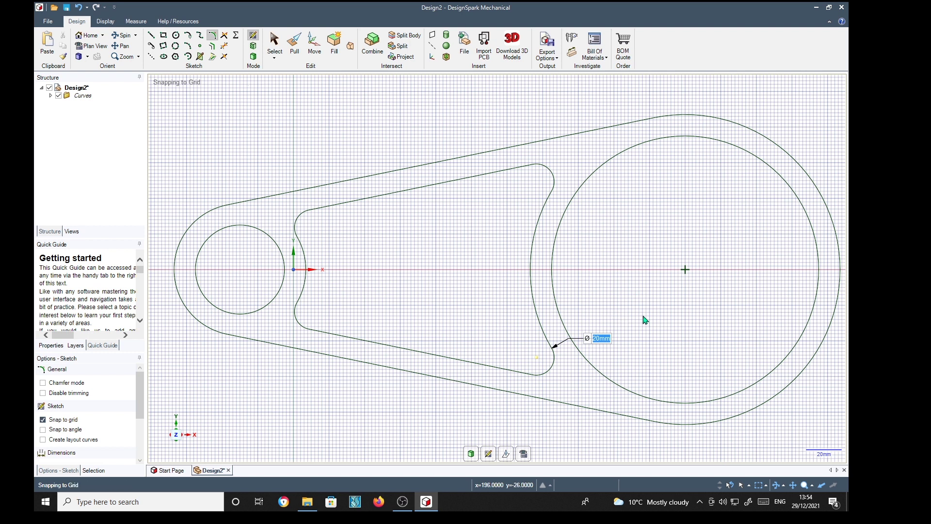
key("p")
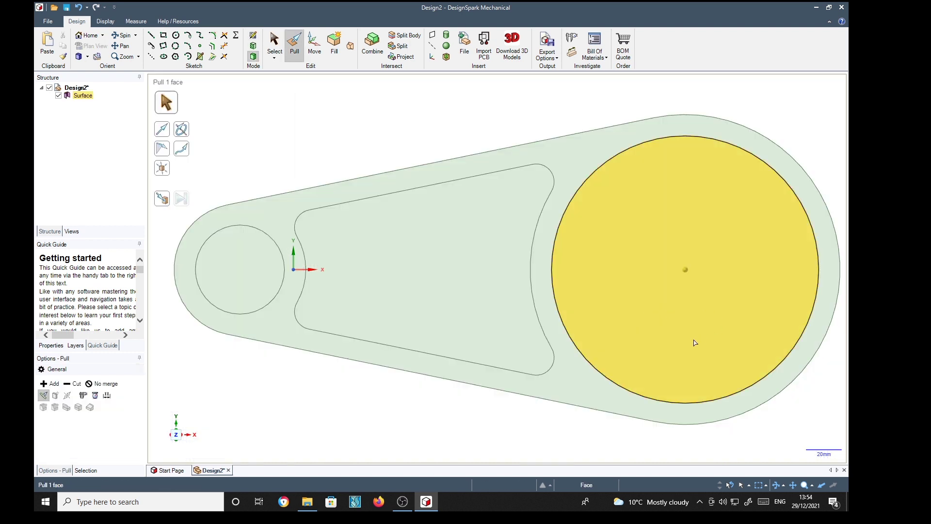
middle_click_drag(681, 345, 623, 339)
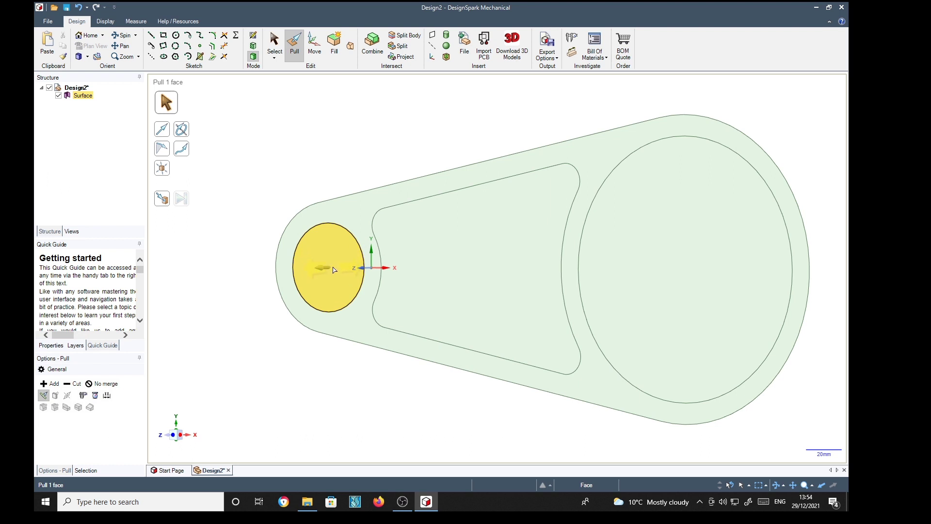
Delete the small circle, large circle and middle faces, leaving three through openings
key("Escape")
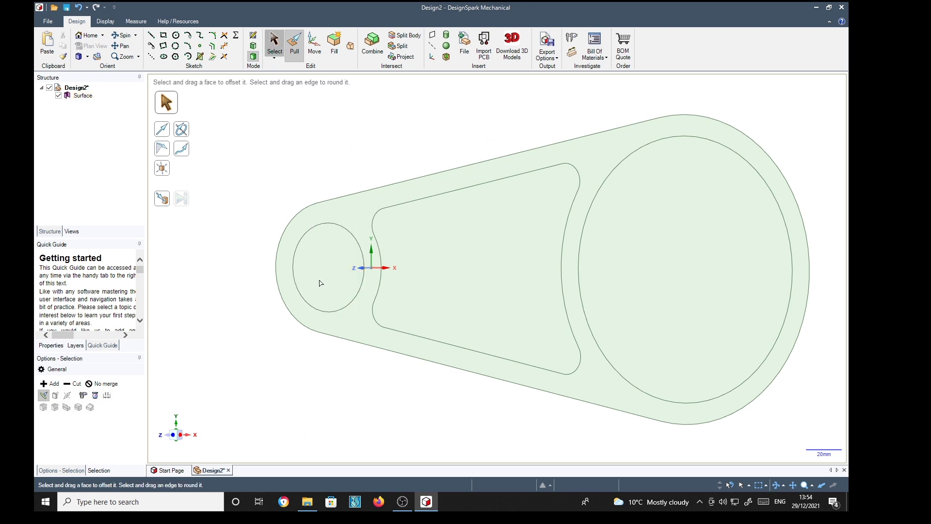
left_click(330, 278)
left_click(329, 277)
key("Delete")
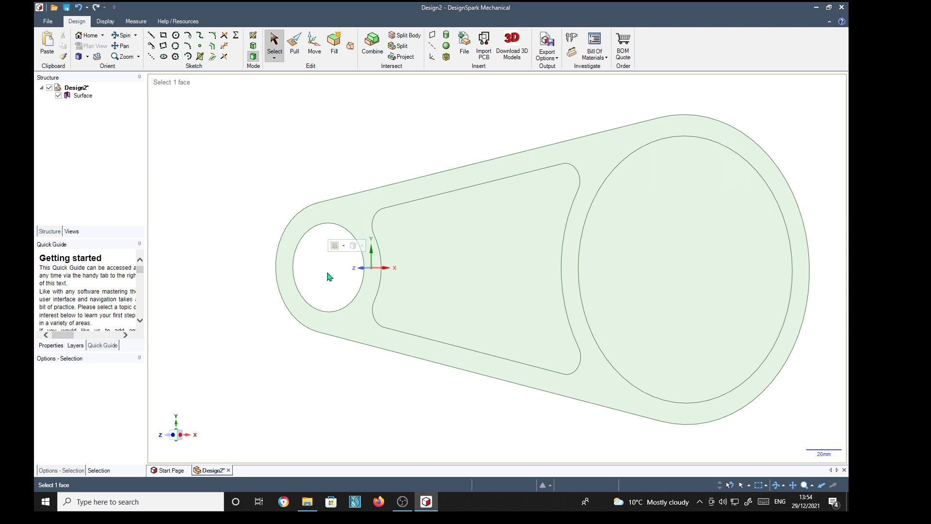
left_click(654, 293)
key("Delete")
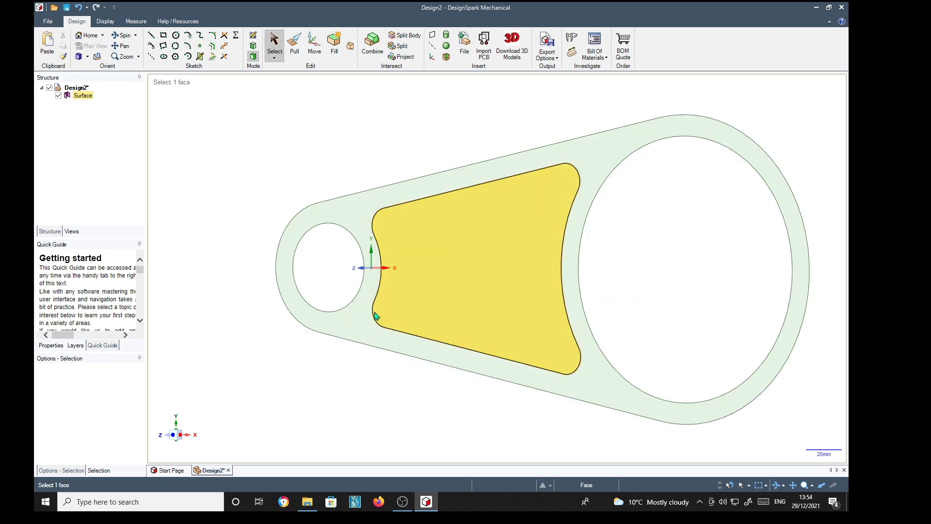
left_click(451, 301)
key("Delete")
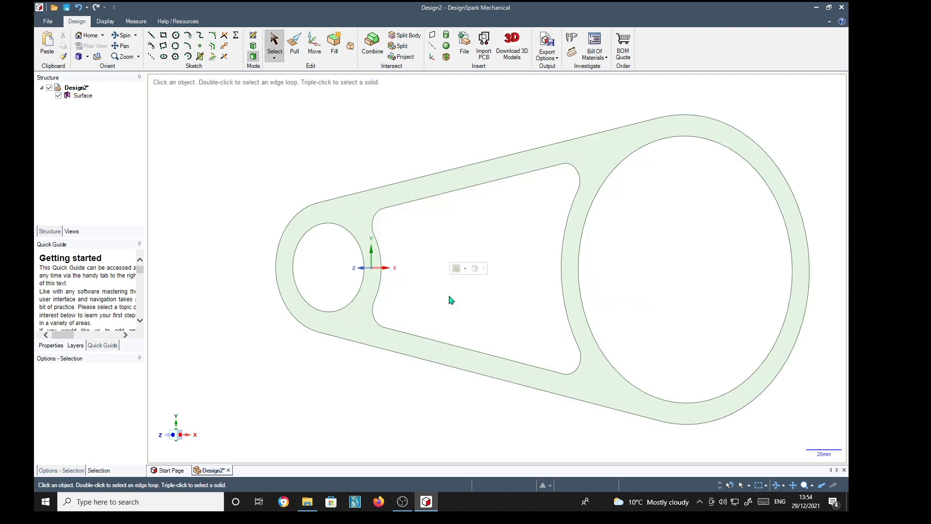
Pull the ring-shaped plate face 150 mm into a solid body
left_click(361, 212)
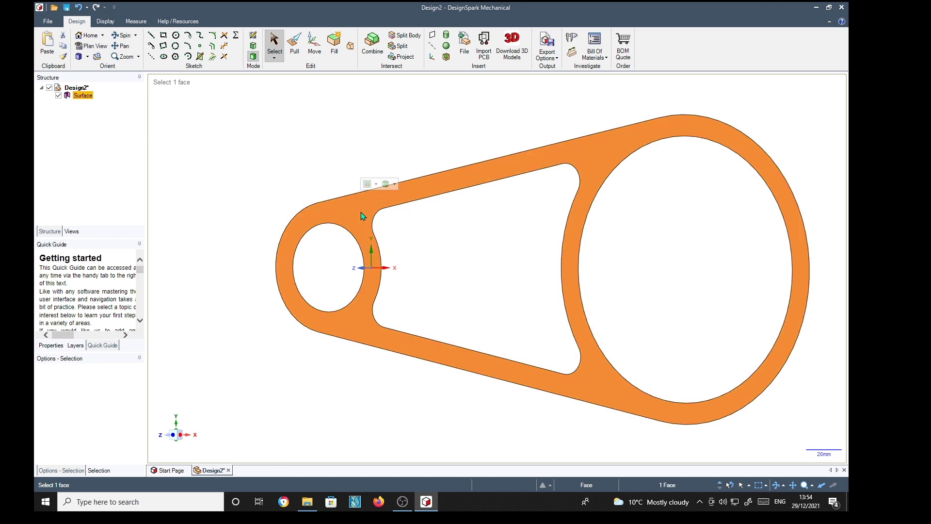
key("p")
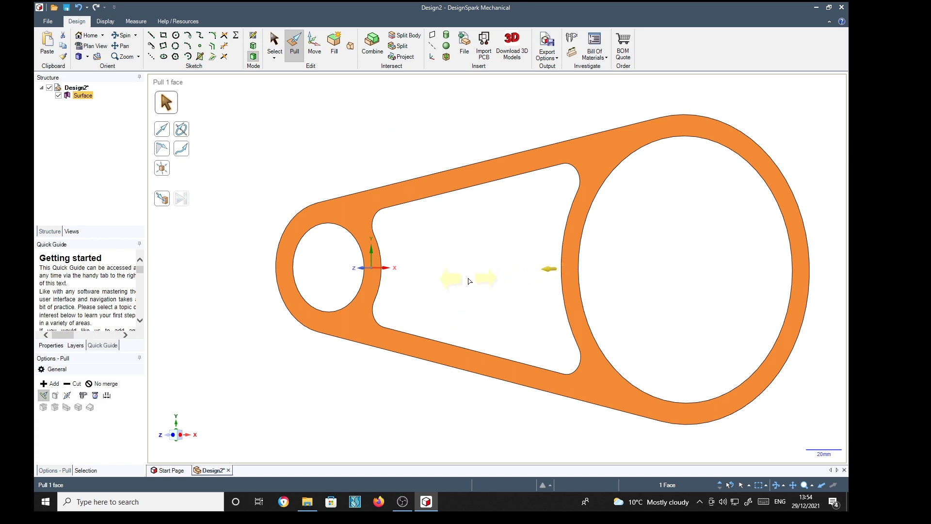
type("150")
key("Return")
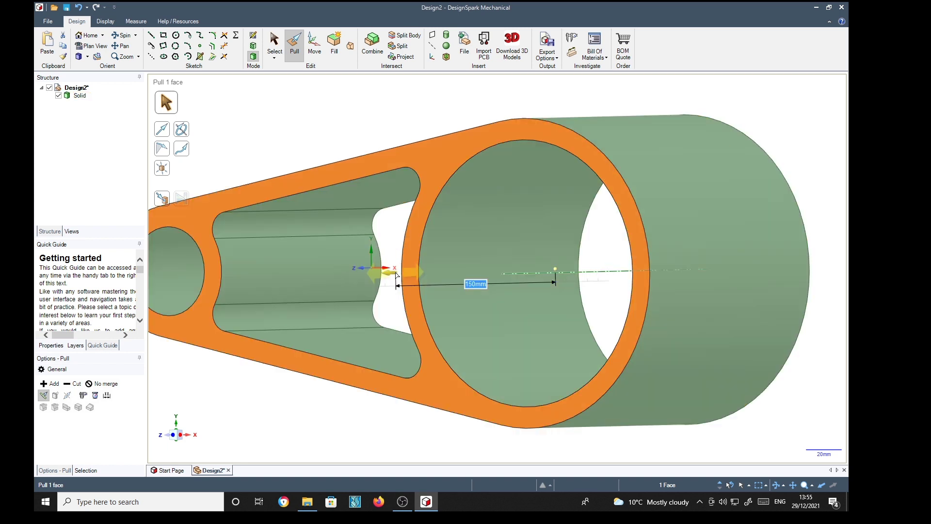
middle_click_drag(713, 255, 650, 266)
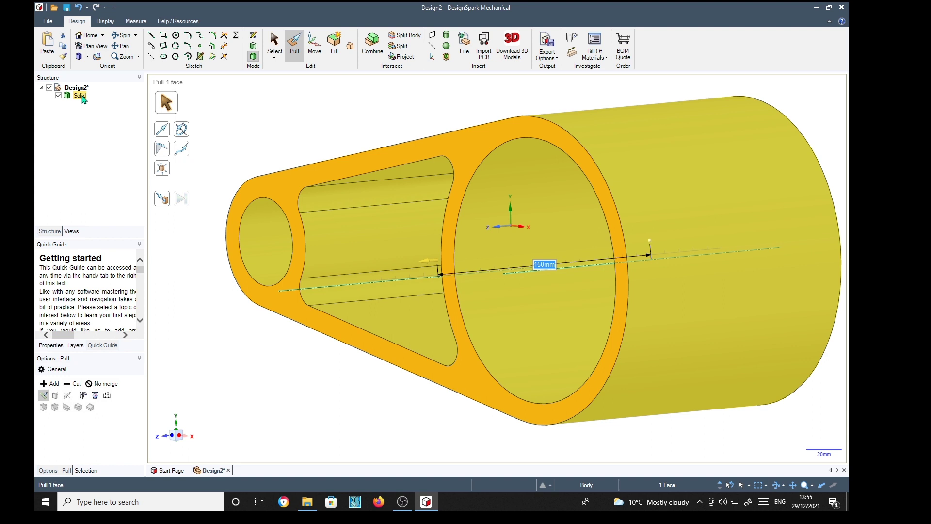
Rename the solid body to 'Solid A' in the Structure tree
right_click(83, 99)
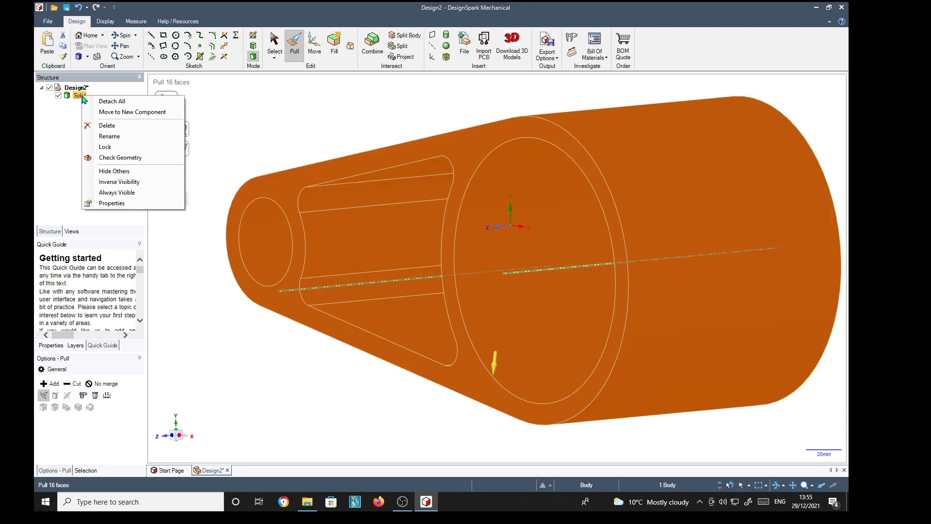
left_click(110, 137)
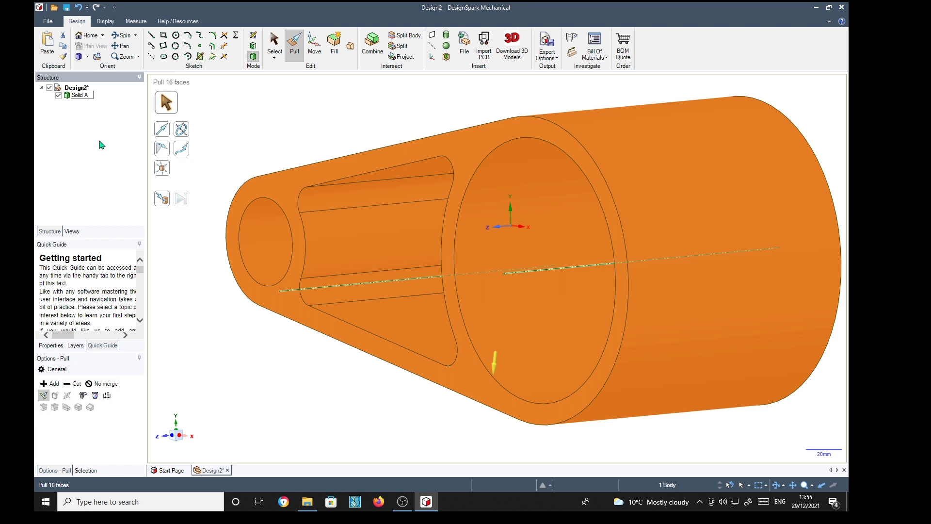
key("Return")
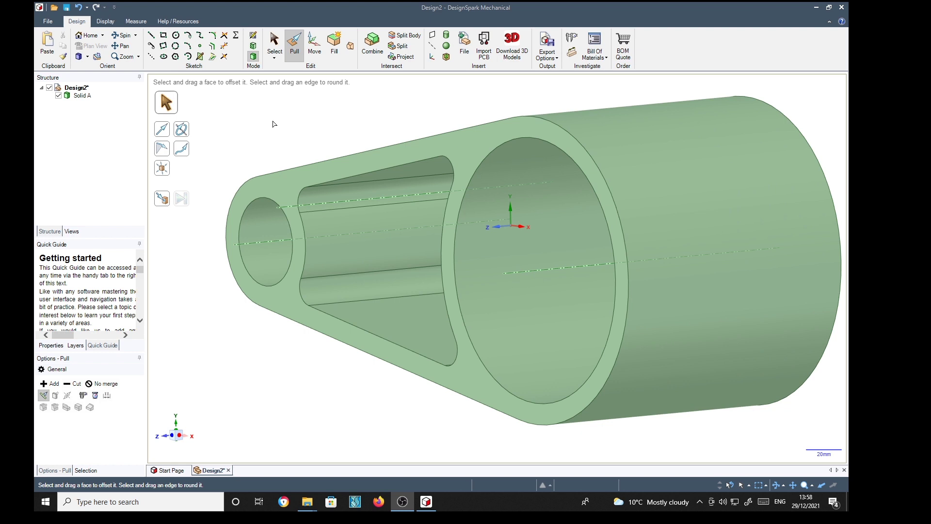
Select both bore axes, sketch on the plane through them, and view it in plan
left_click(258, 244)
left_click(274, 43)
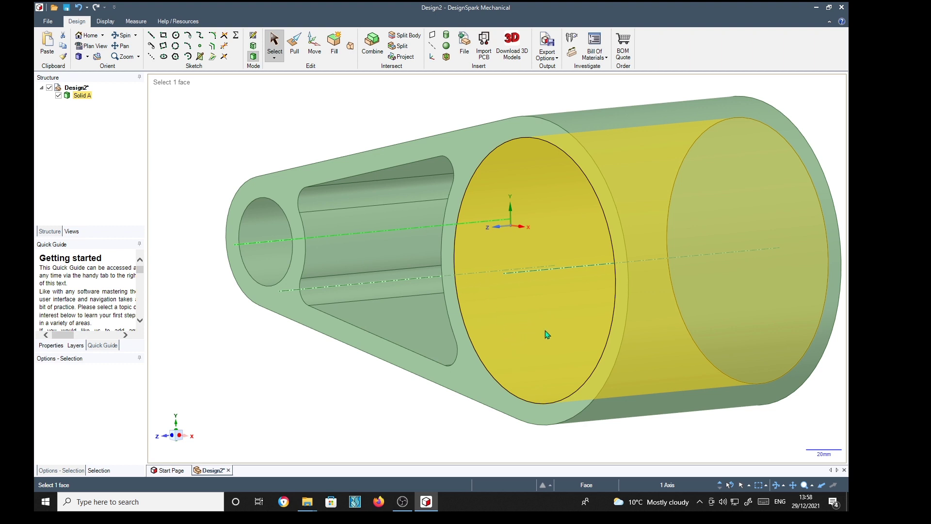
key("ctrl")
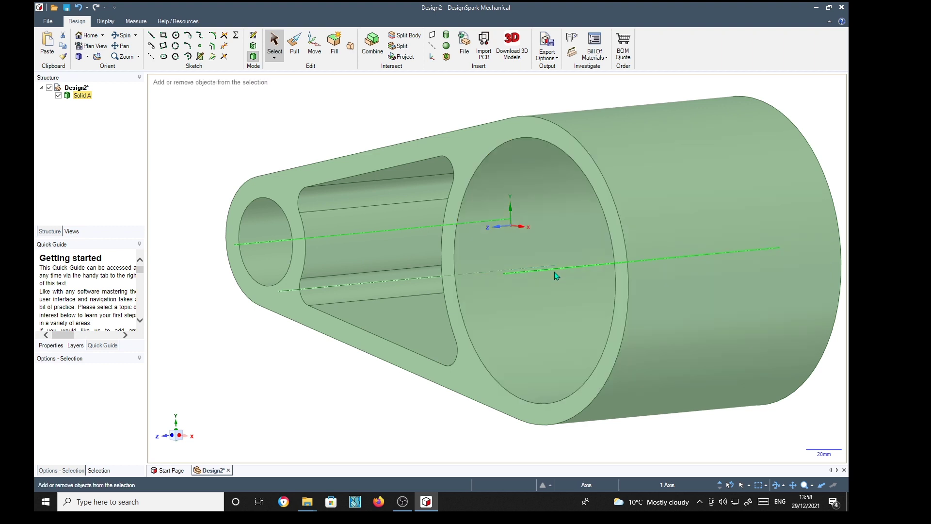
left_click(554, 270, "ctrl")
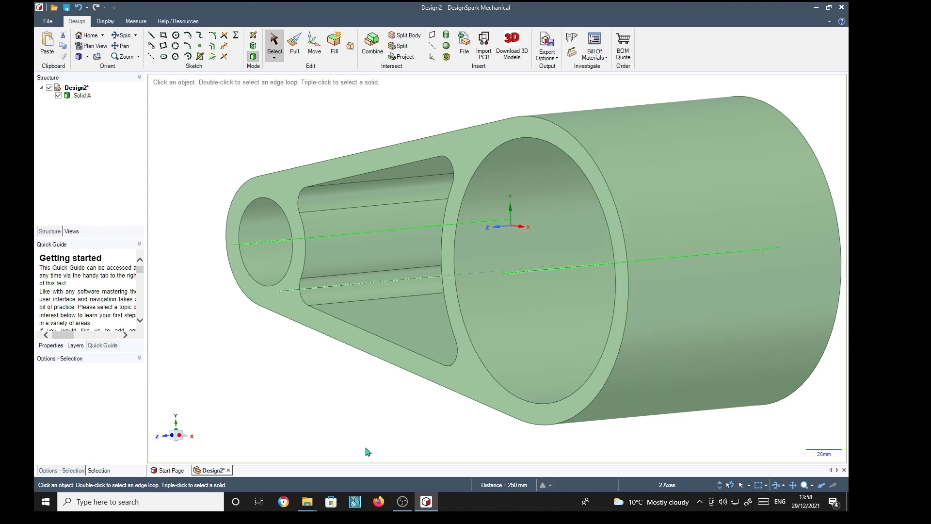
key("k")
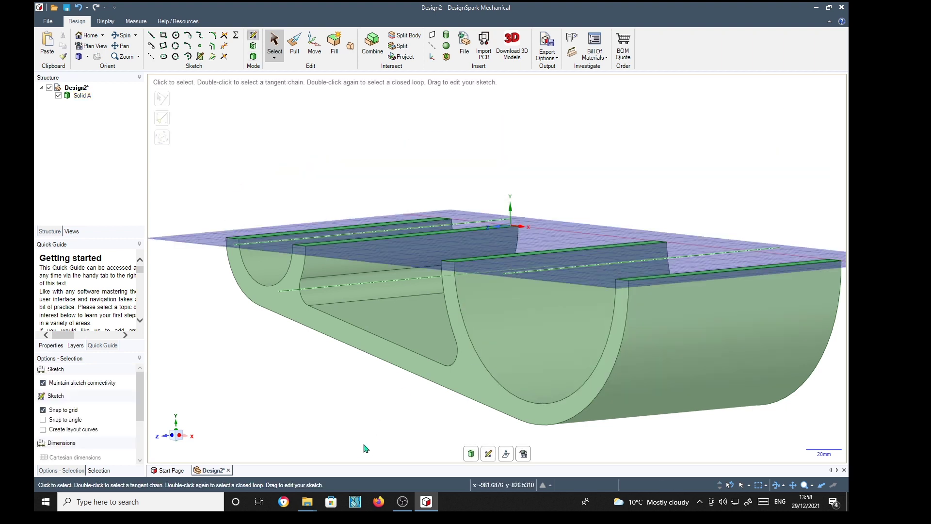
key("v")
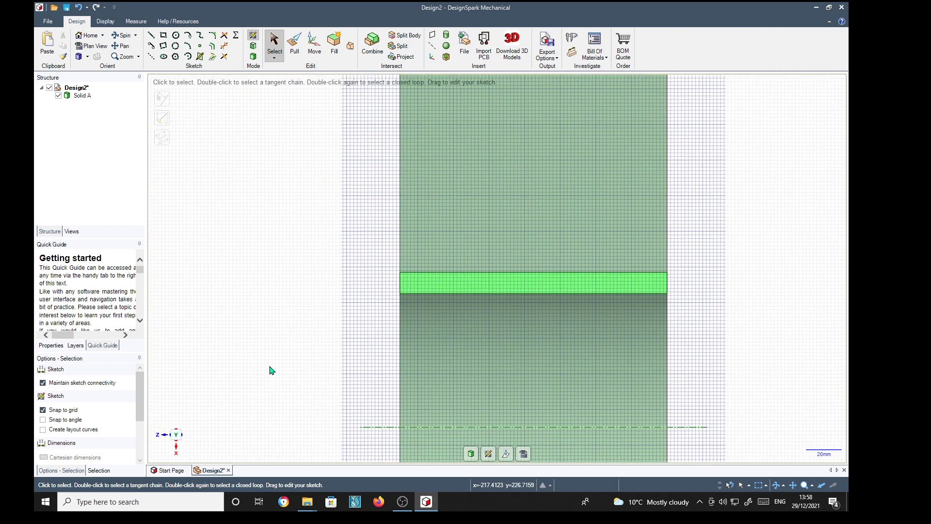
Draw a 374 mm construction line across Solid A's middle and set it as the mirror line
left_click(199, 424)
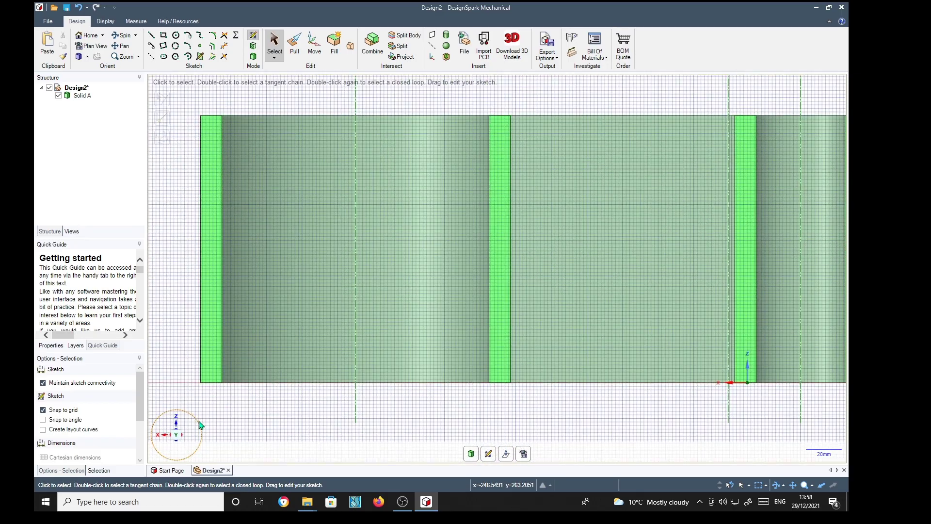
left_click(199, 424)
left_click(199, 425)
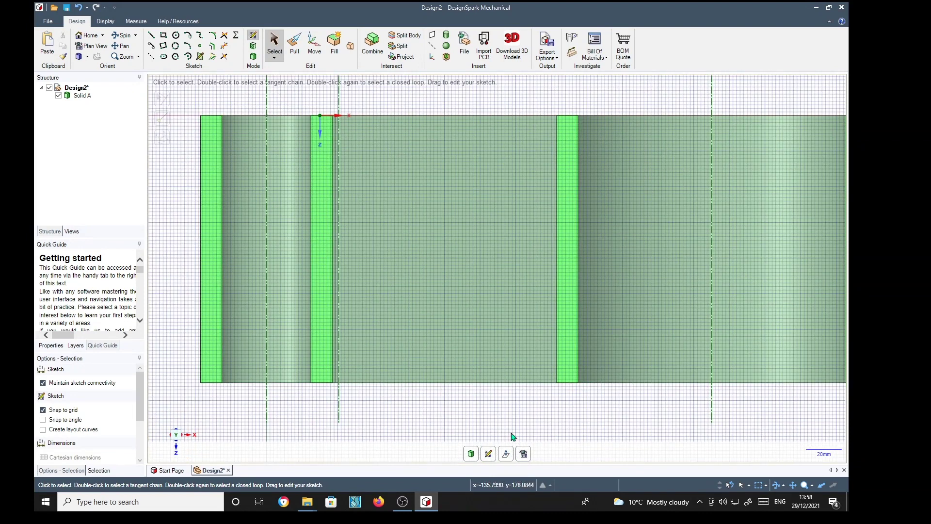
middle_click_drag(523, 427, 486, 442, "shift")
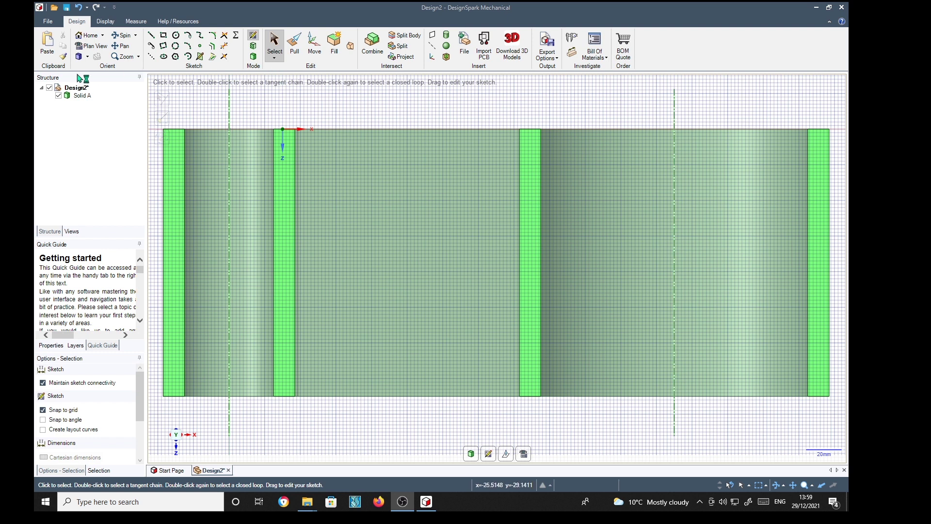
left_click(153, 57)
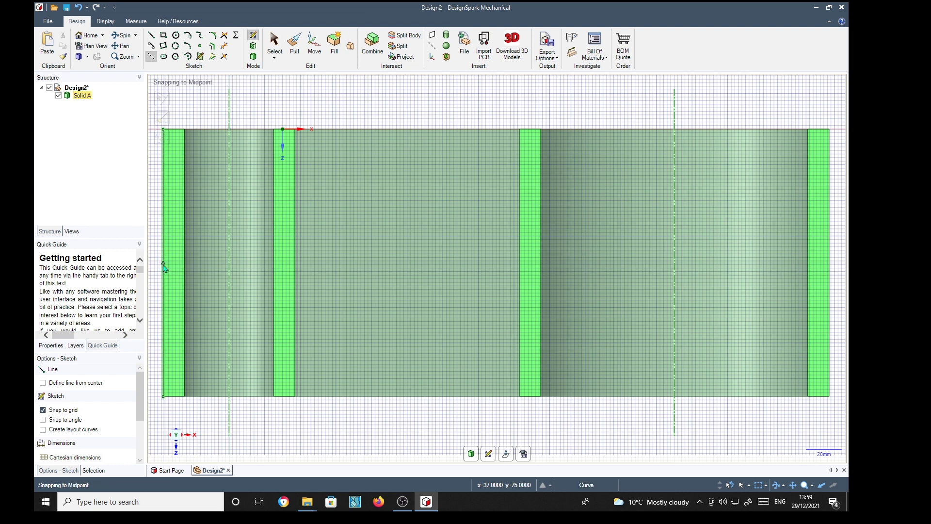
left_click(164, 263)
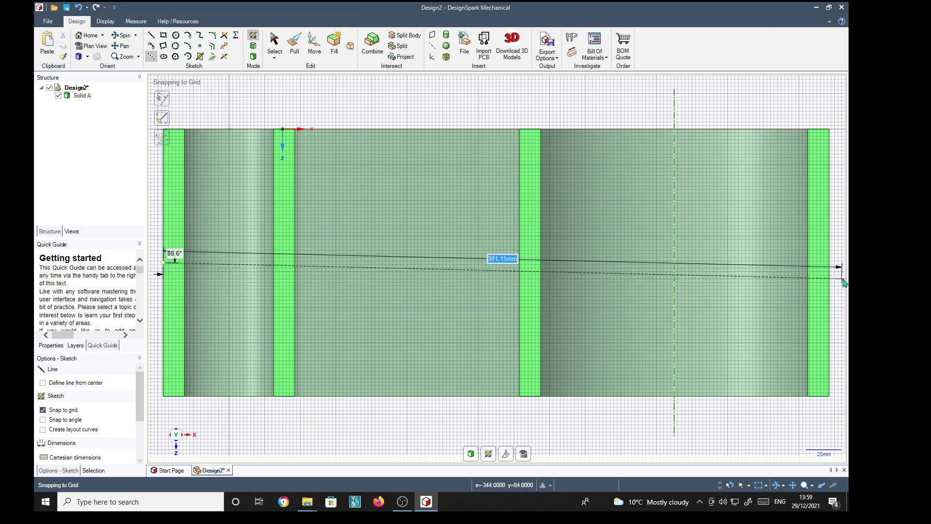
left_click(830, 265)
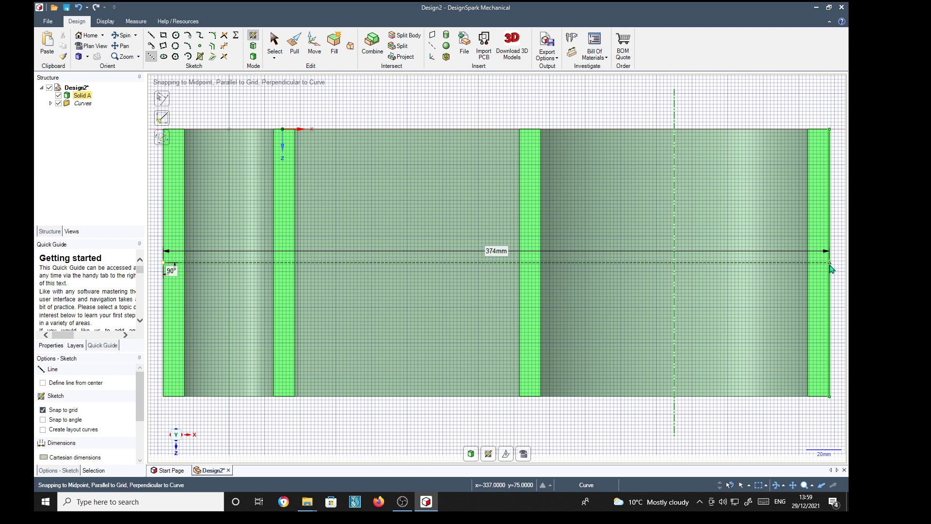
right_click(403, 263)
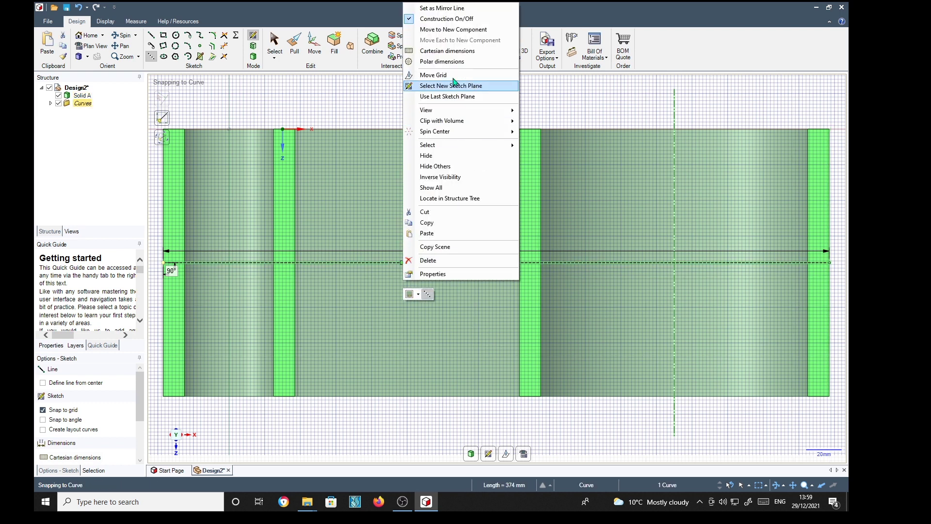
left_click(441, 8)
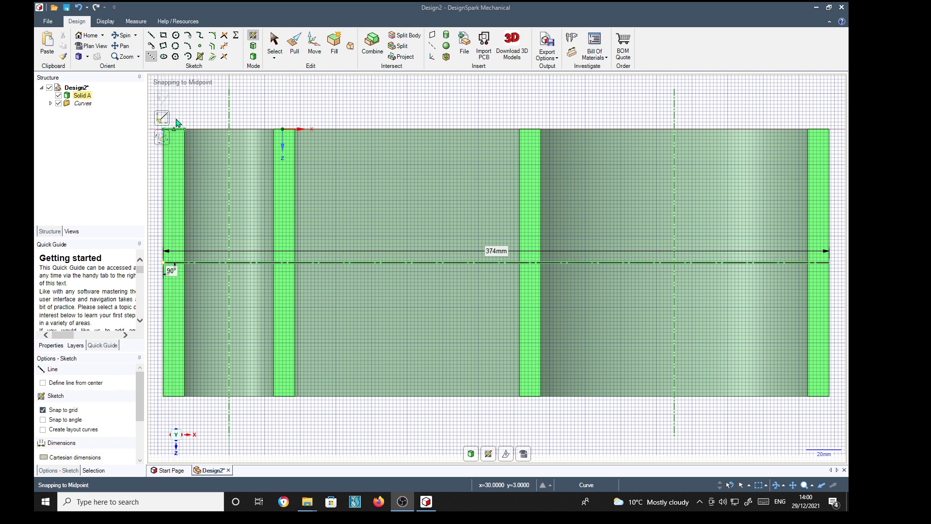
Sketch the outline from 12 mm above centre: a 90 mm stem, a diagonal, then the top-right corner
left_click(152, 37)
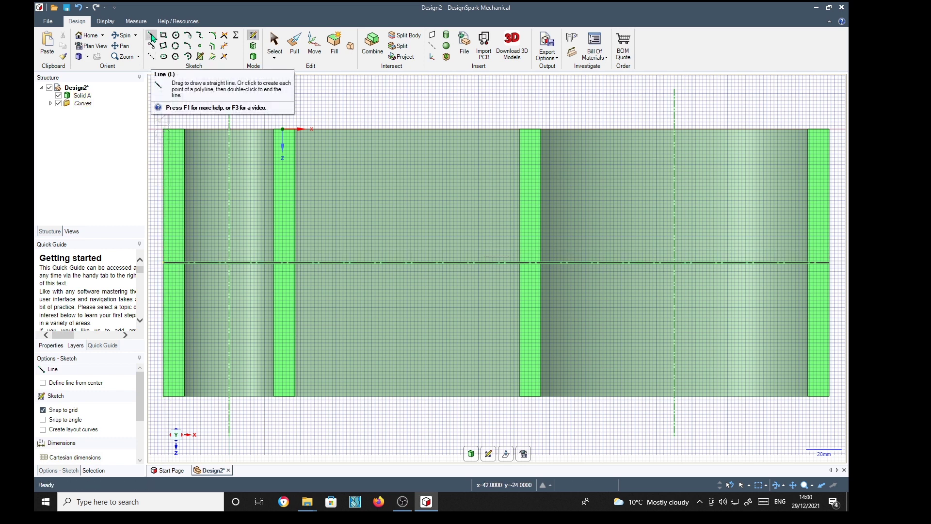
left_click(163, 264)
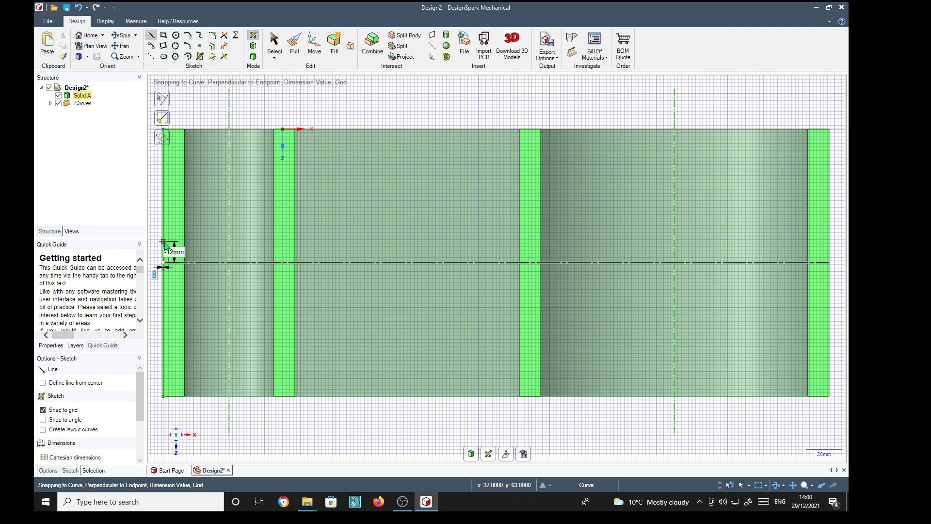
left_click(164, 242)
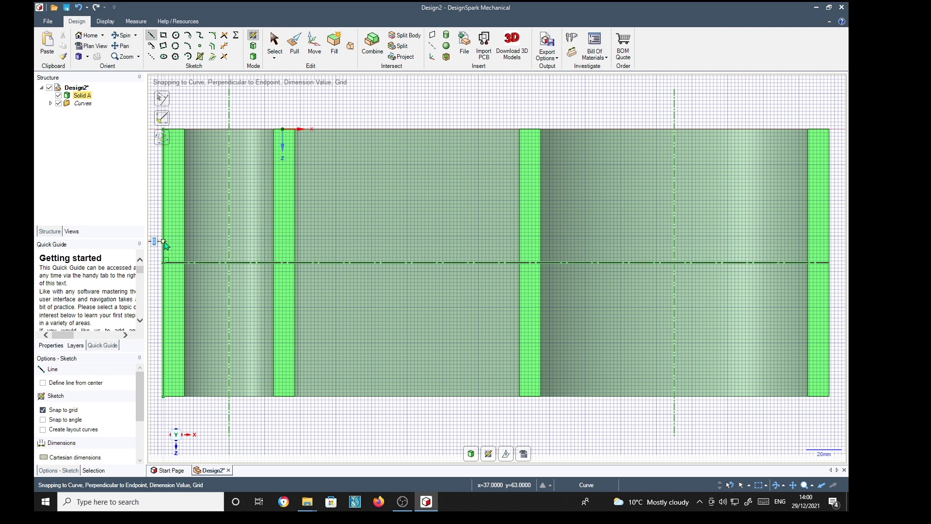
left_click(324, 241)
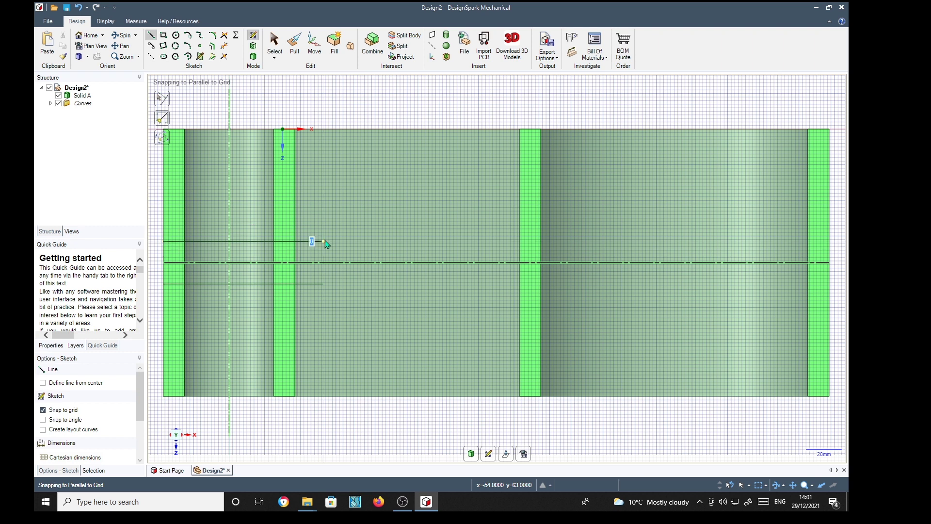
left_click(497, 129)
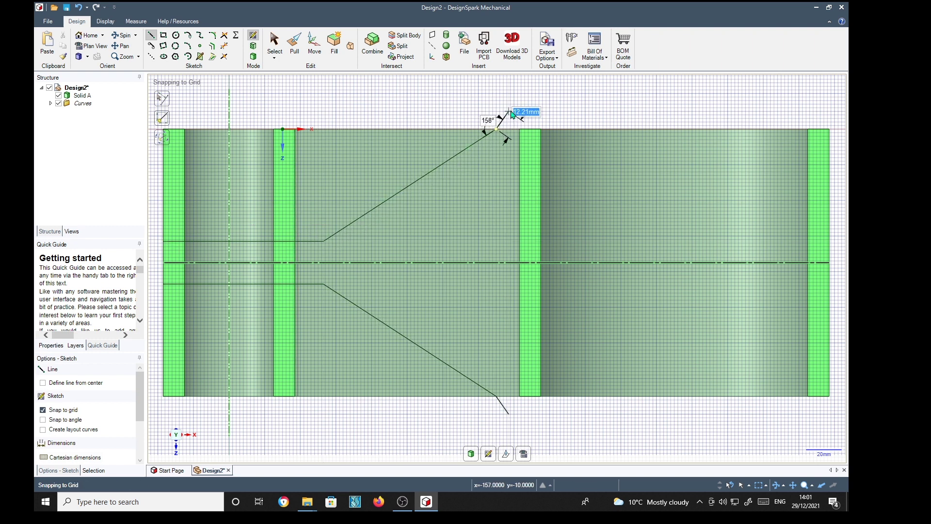
left_click(829, 130)
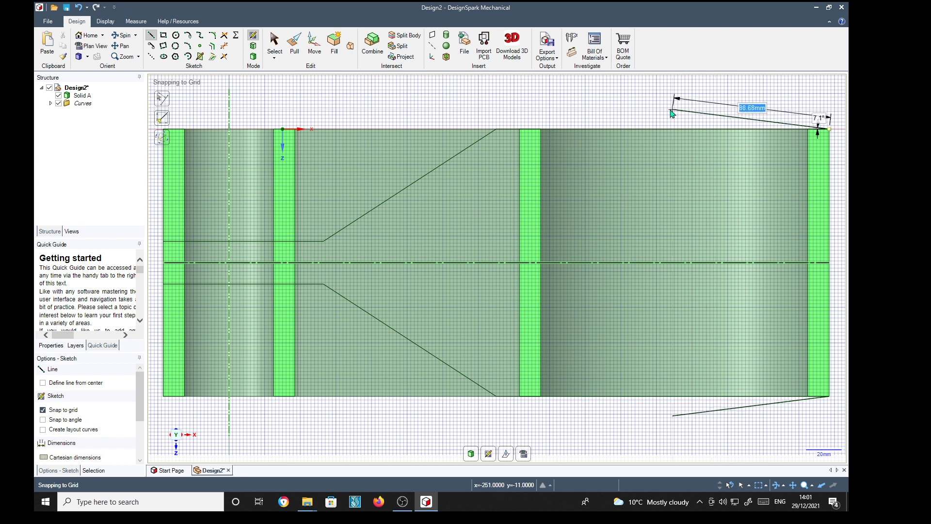
key("Escape")
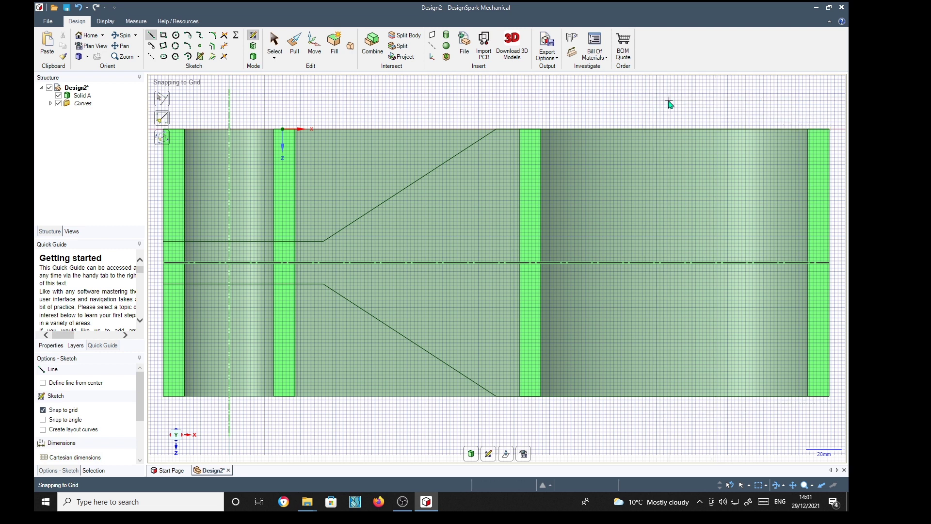
Round the stem-to-diagonal bend and the upper bend with 20 mm radius corners
left_click(214, 36)
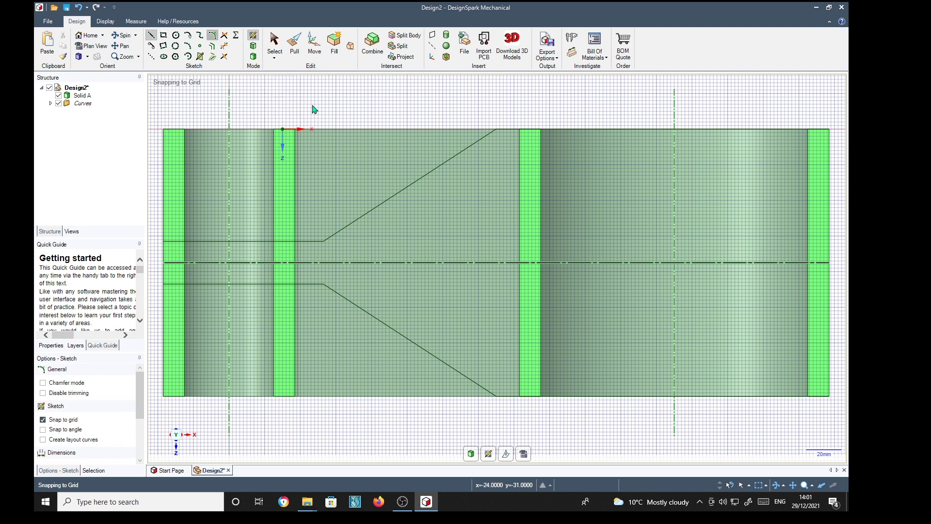
left_click(310, 245)
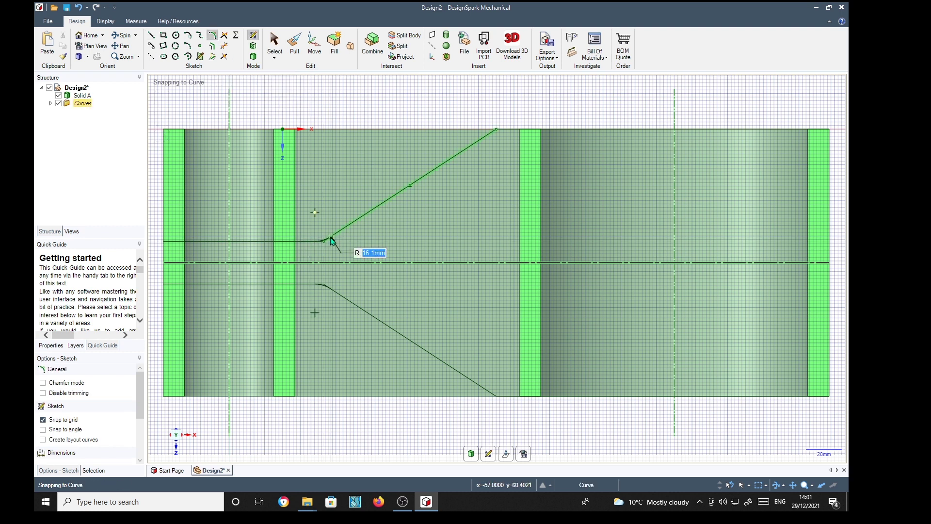
left_click(333, 236)
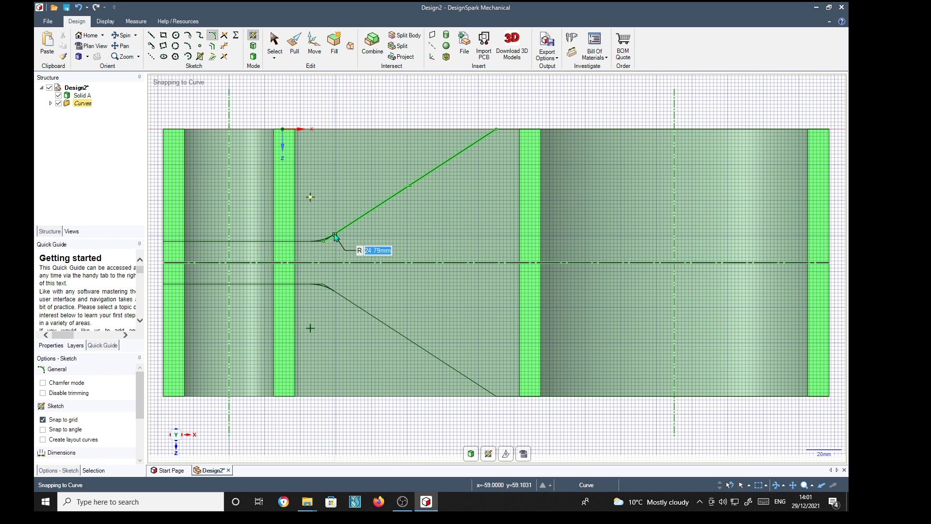
type("20")
key("Return")
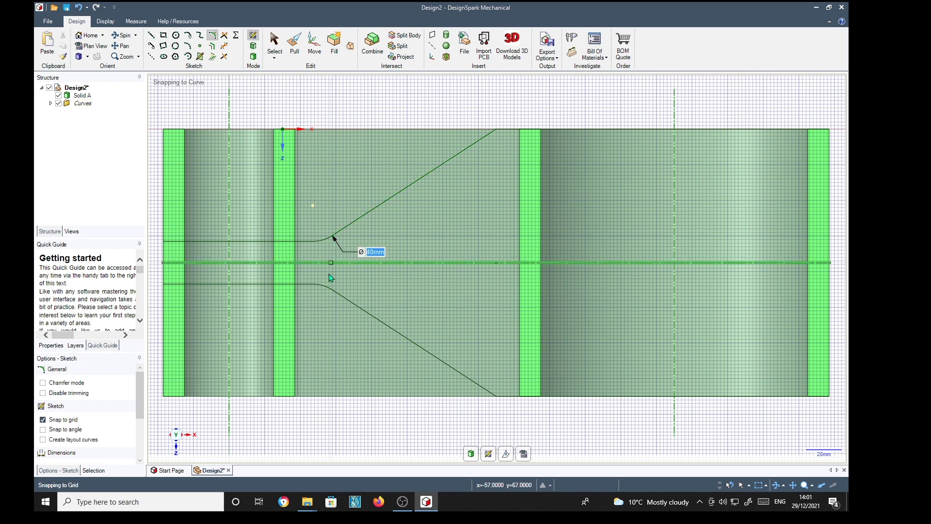
left_click(477, 146)
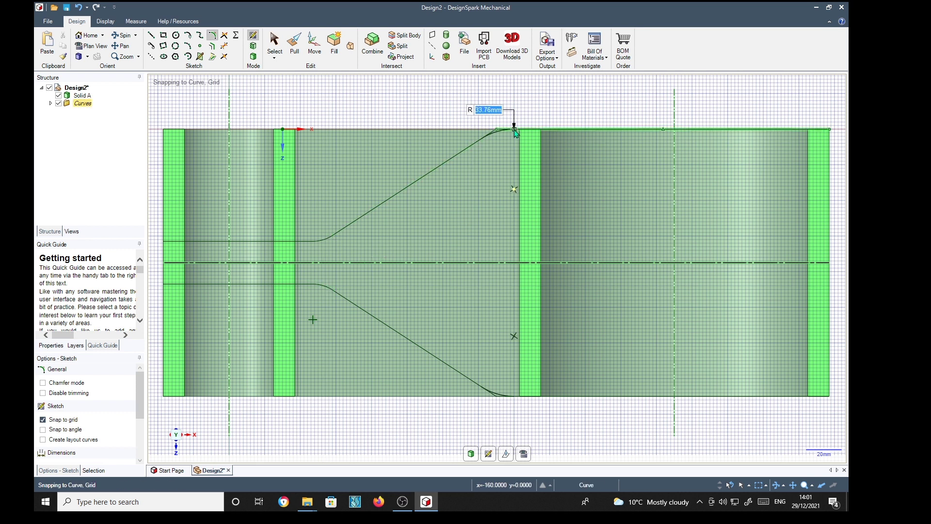
type("2")
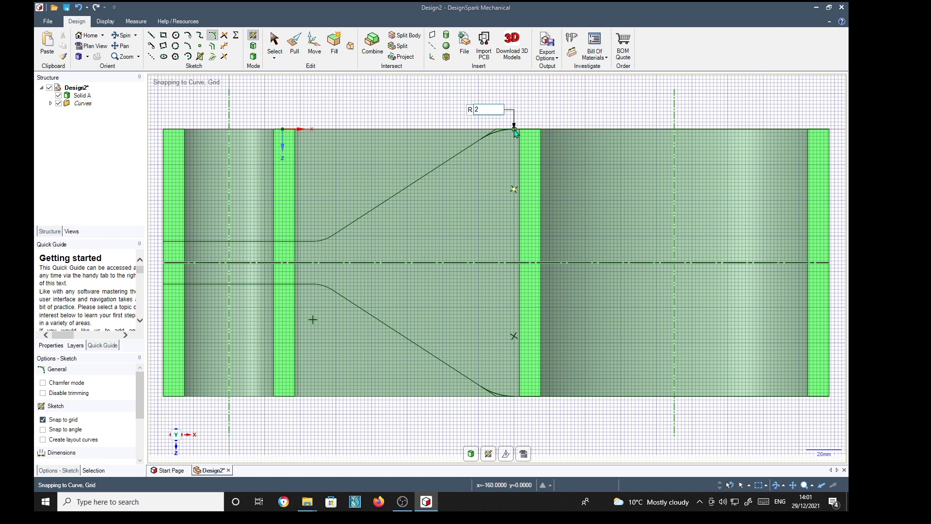
type("0")
key("Return")
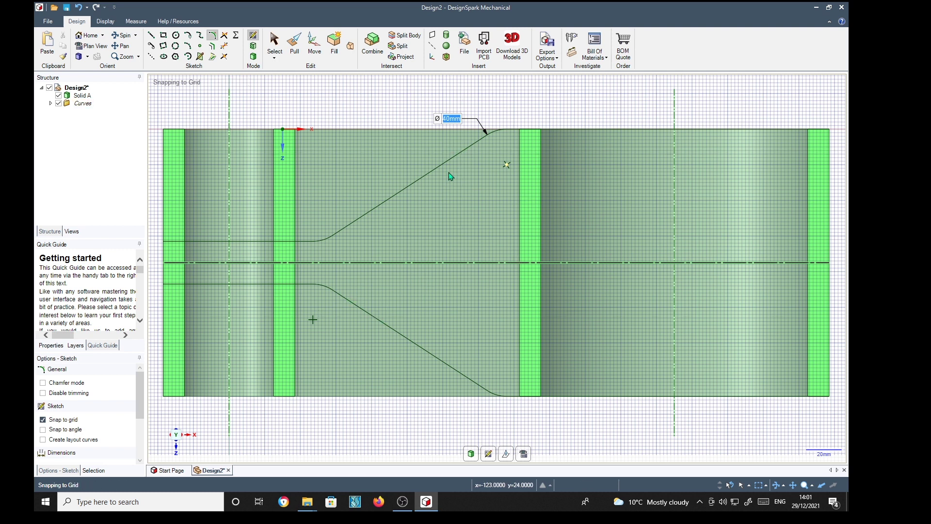
Offset the fork outline chain 12 mm toward the centreline
left_click(213, 45)
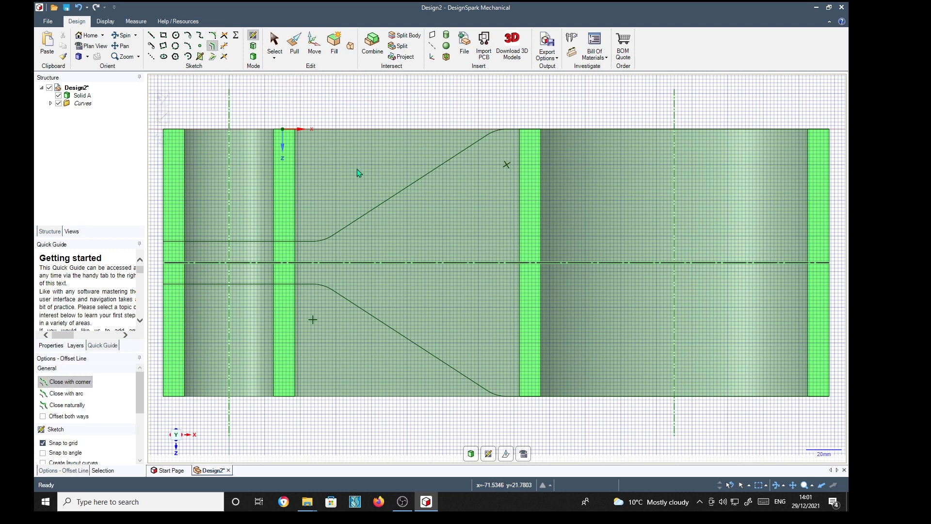
left_click(410, 189)
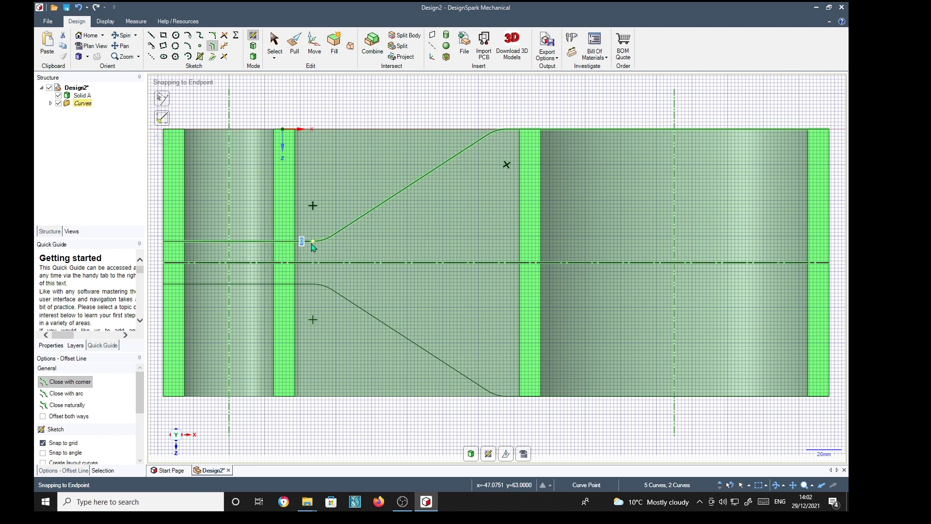
left_click(248, 266)
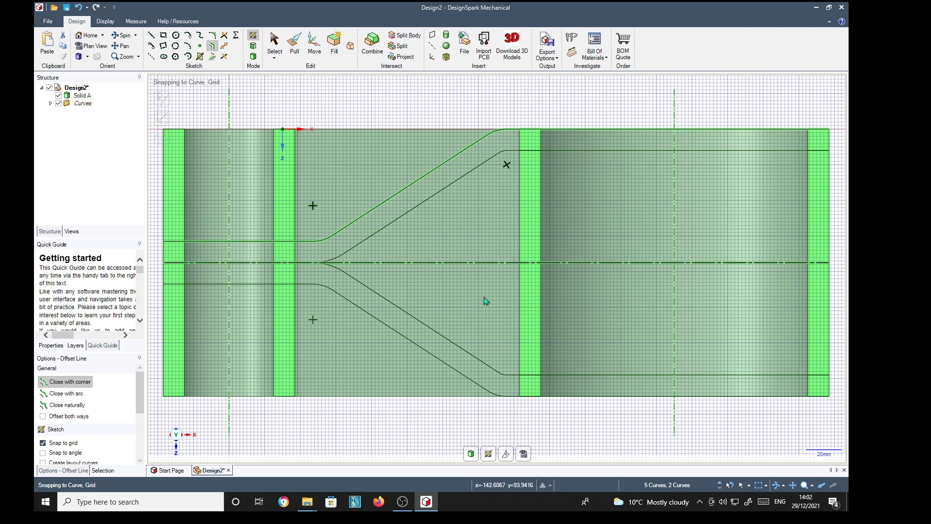
Trim away every leftover centreline piece, then hide Solid A
key("t")
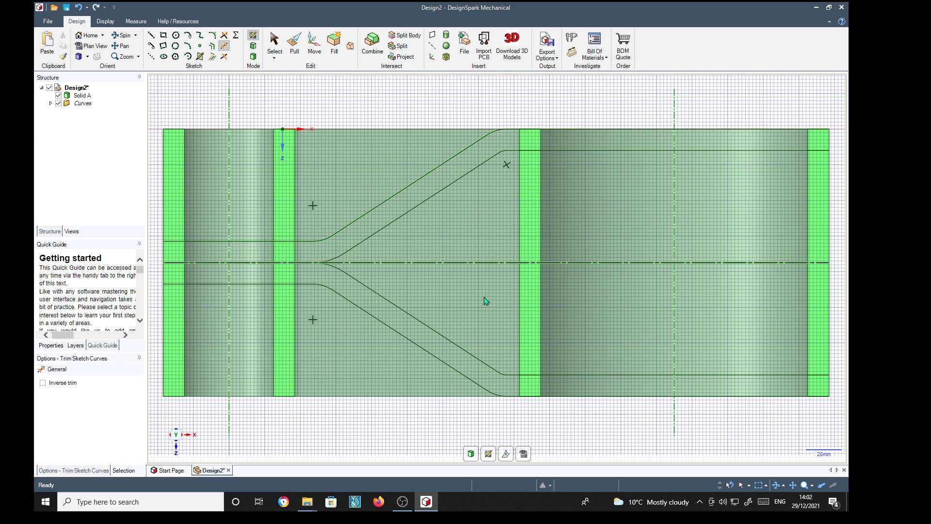
left_click(499, 265)
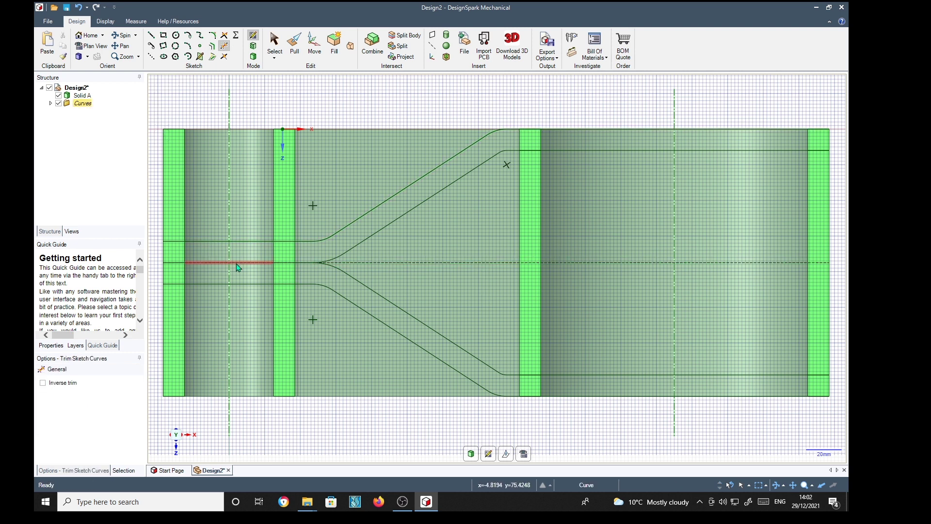
left_click(222, 264)
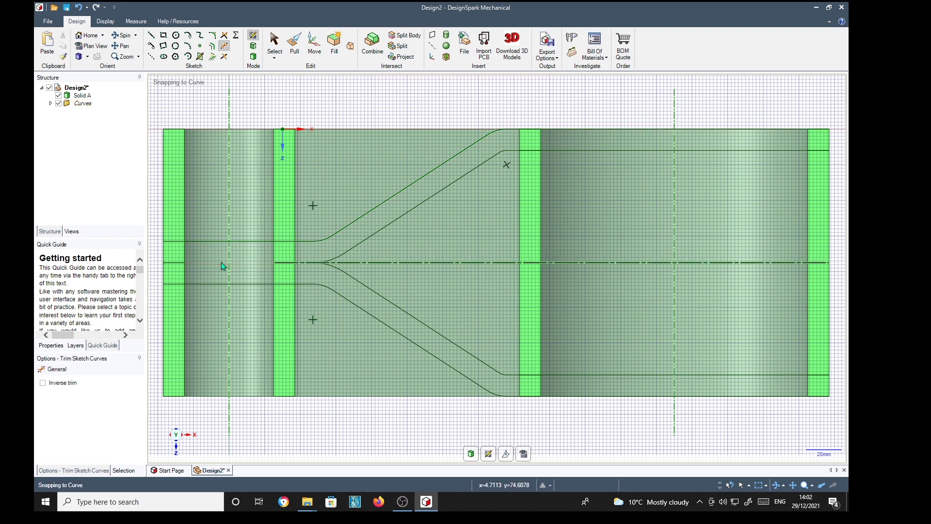
left_click(174, 264)
left_click(287, 267)
left_click(303, 264)
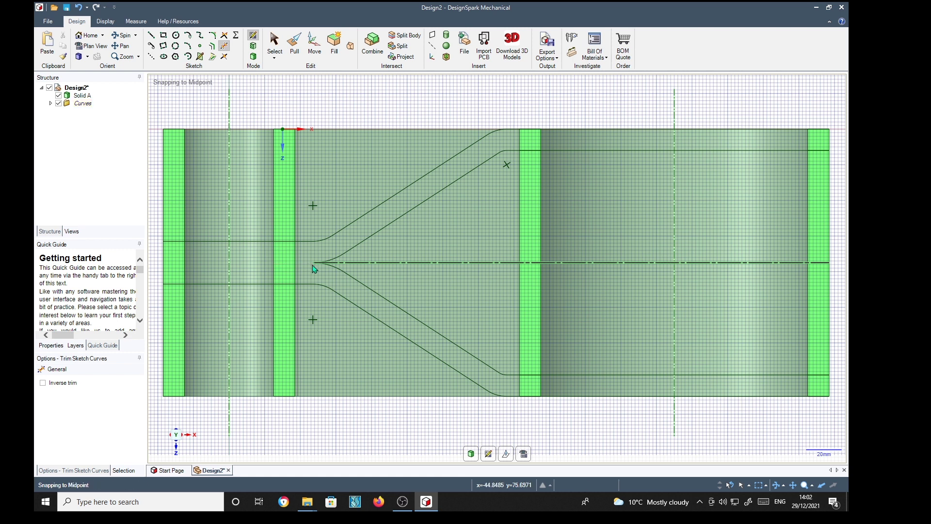
left_click(398, 264)
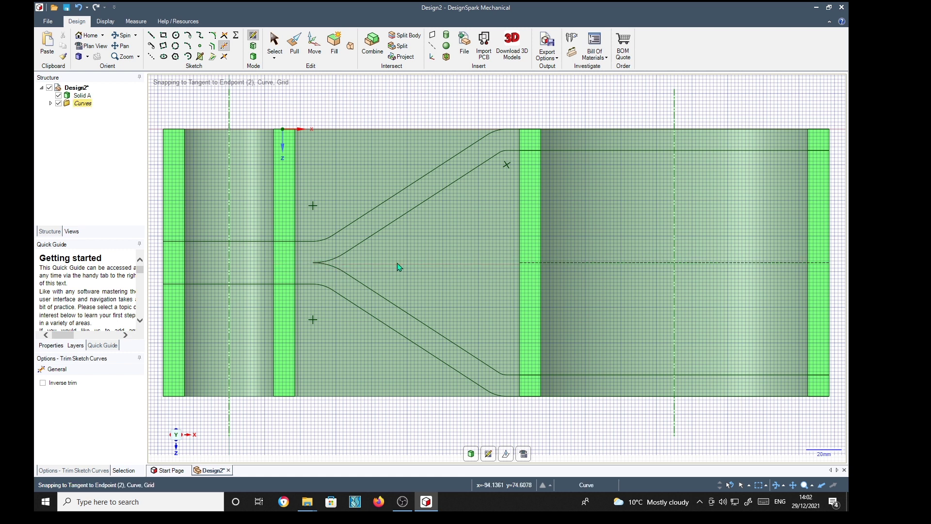
left_click(529, 264)
left_click(563, 263)
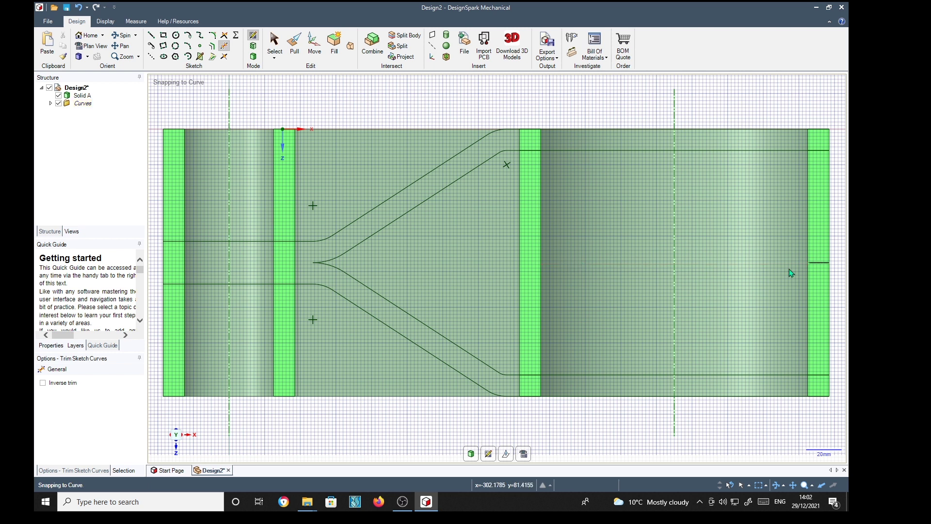
left_click(824, 265)
left_click(58, 96)
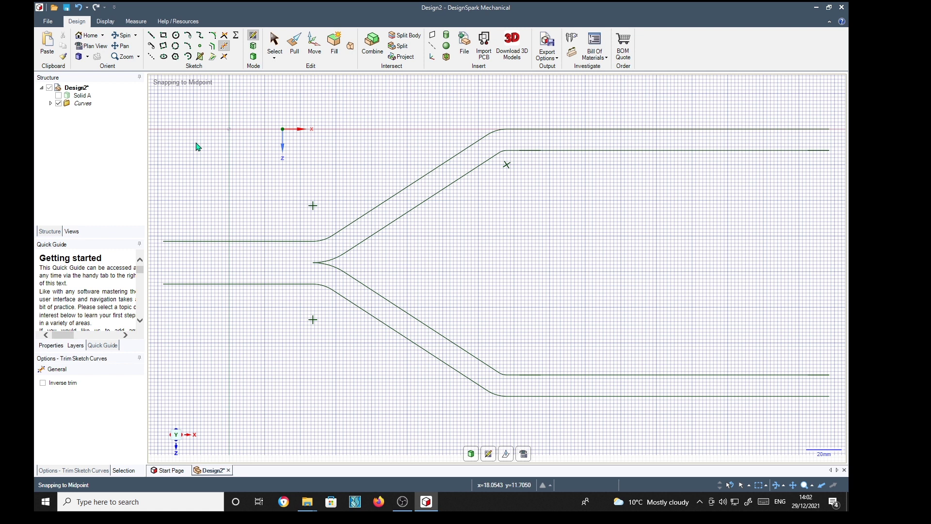
Close the outline with a 24 mm line at the stem's left end and 12 mm lines at both arm tips
left_click(150, 35)
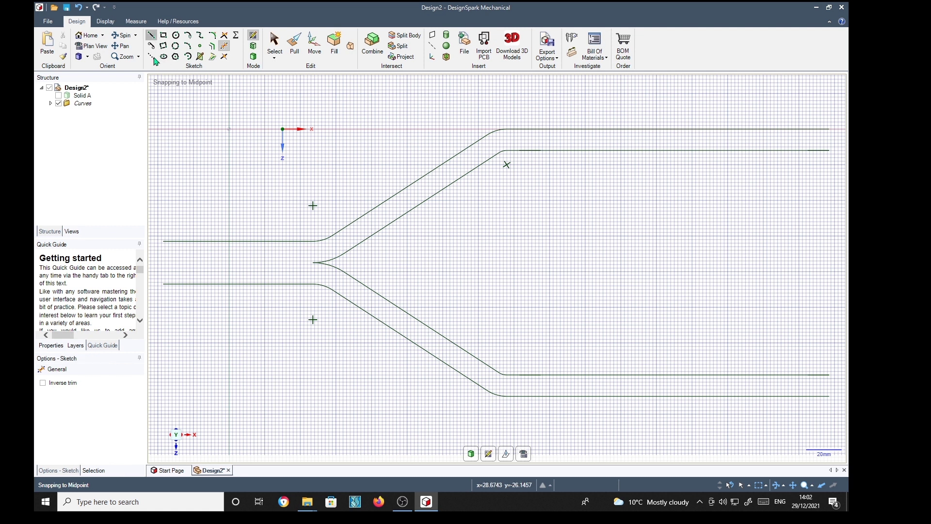
left_click(164, 242)
left_click(163, 284)
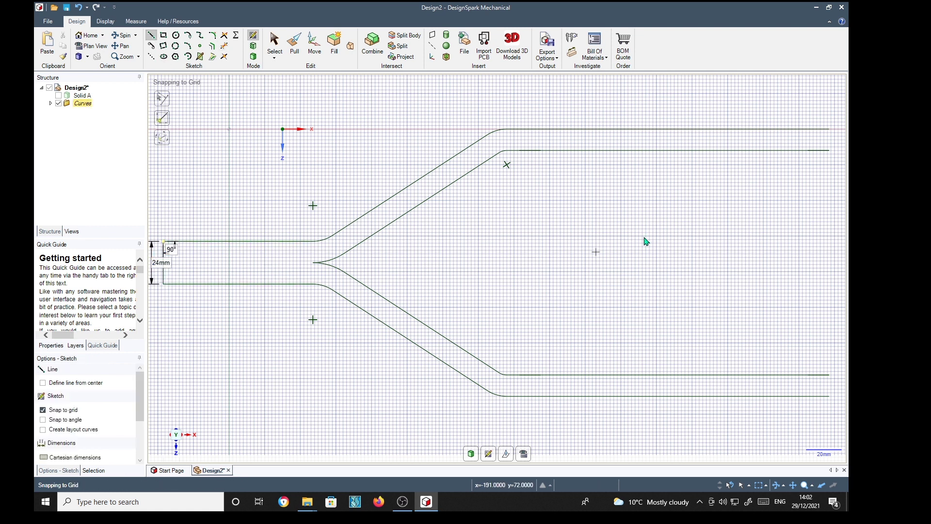
left_click(830, 130)
left_click(831, 152)
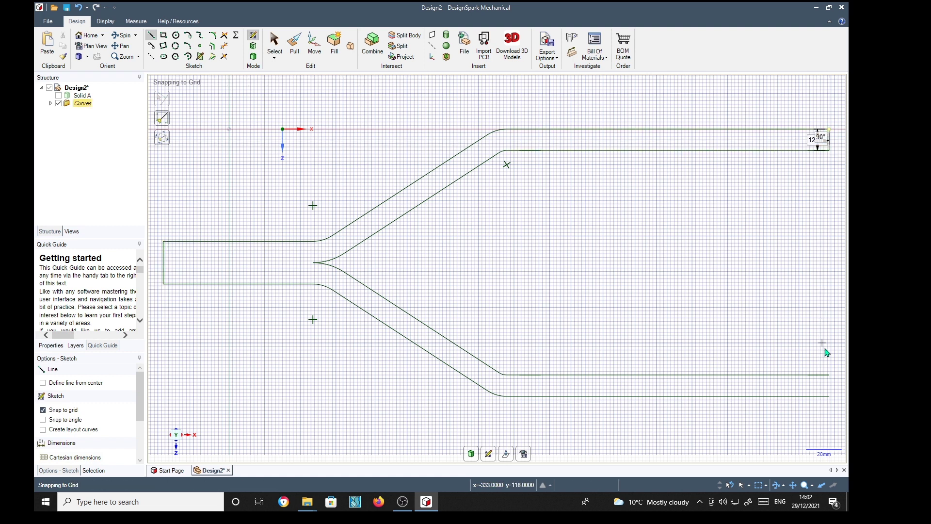
left_click(830, 376)
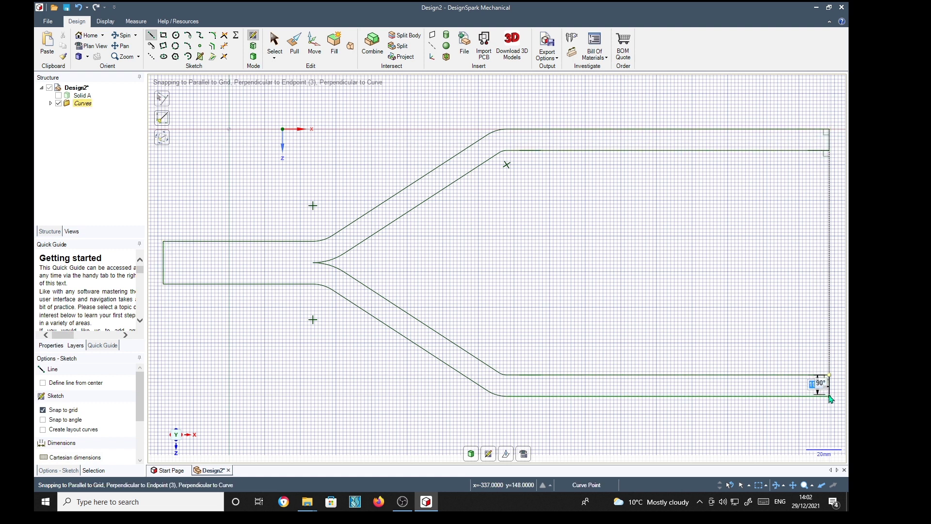
left_click(830, 396)
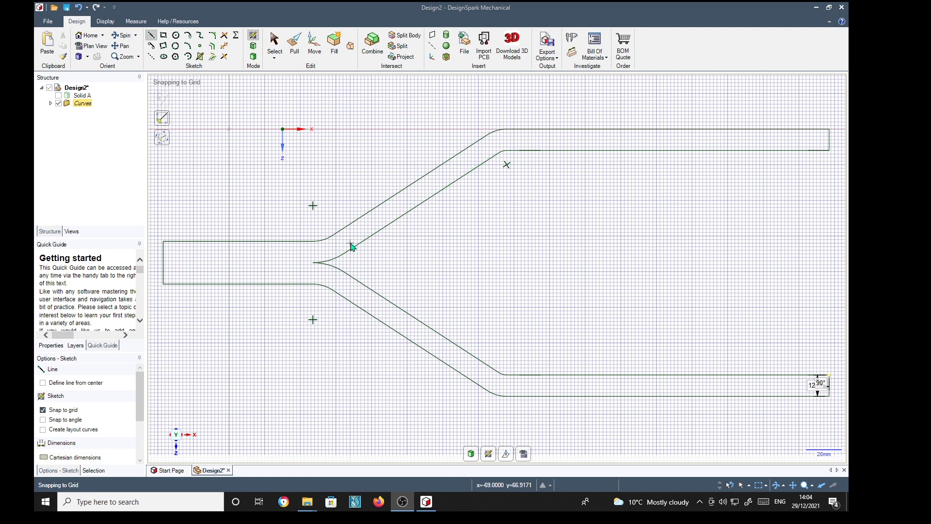
Fillet the inner fork junction with a 10 mm radius and trim away the leftover arc
left_click(213, 36)
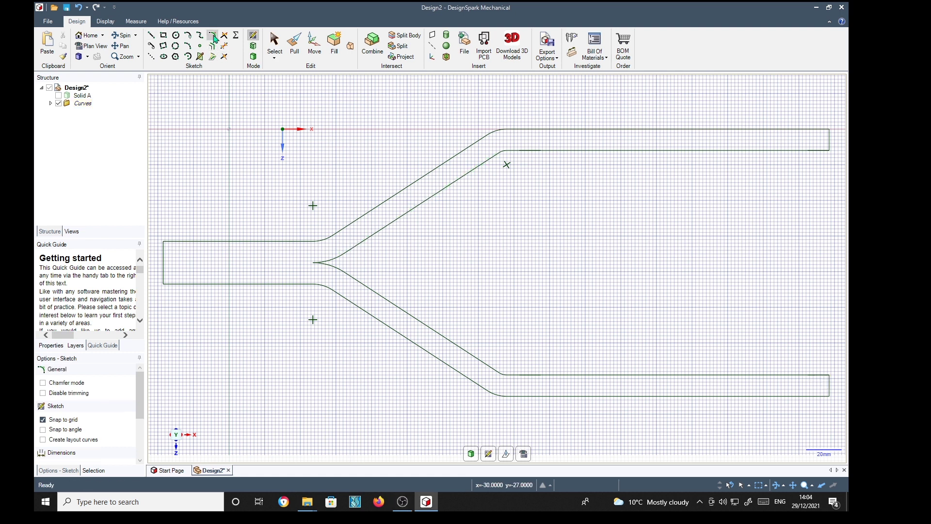
left_click(350, 256)
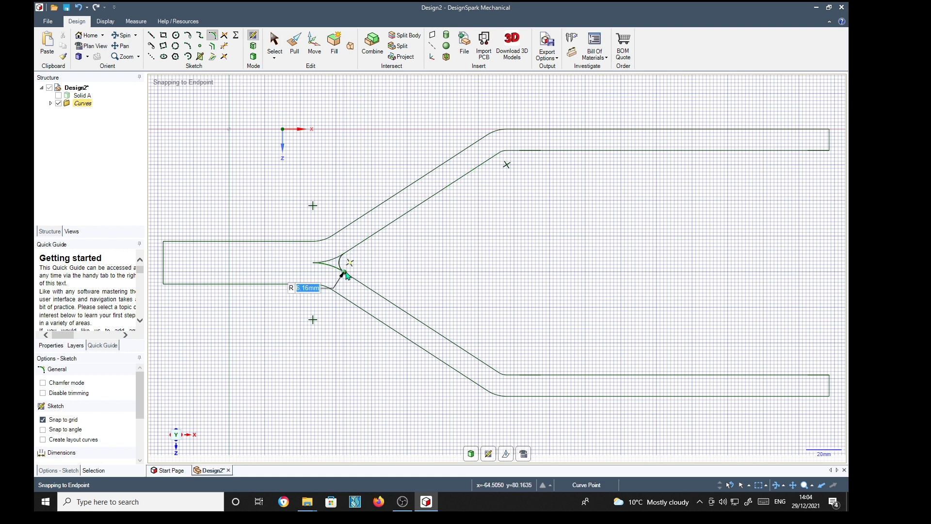
type("1")
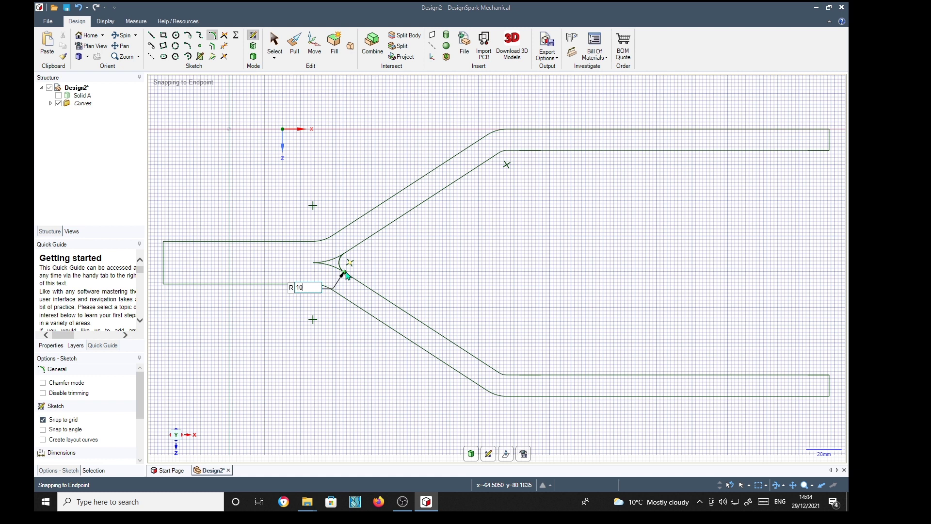
type("0")
key("Return")
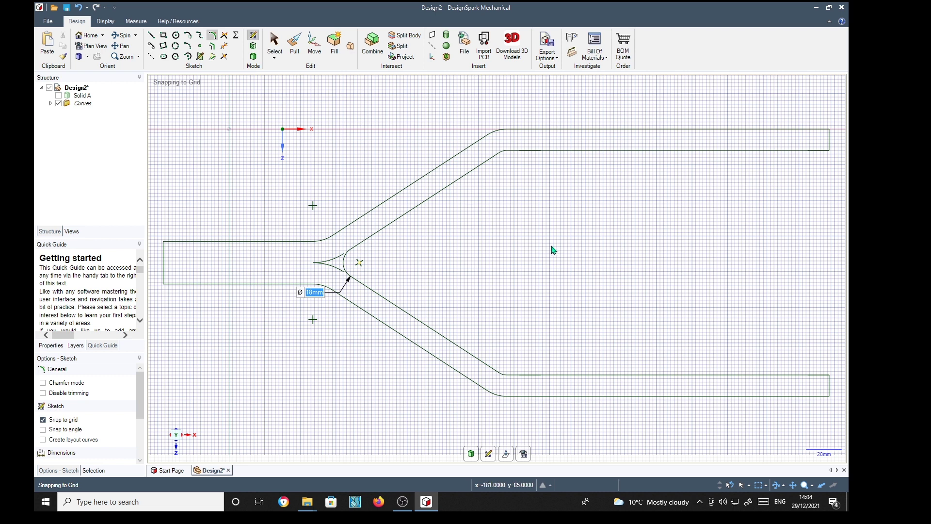
key("t")
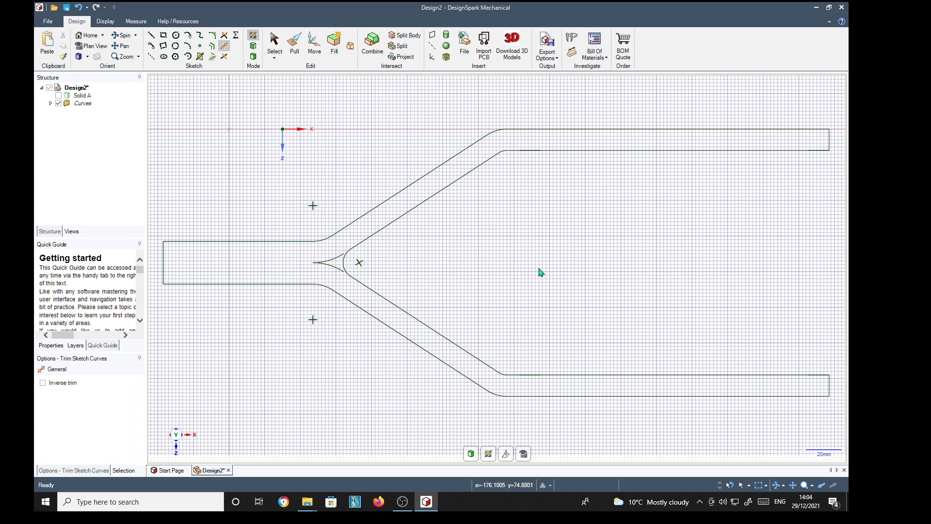
left_click(335, 262)
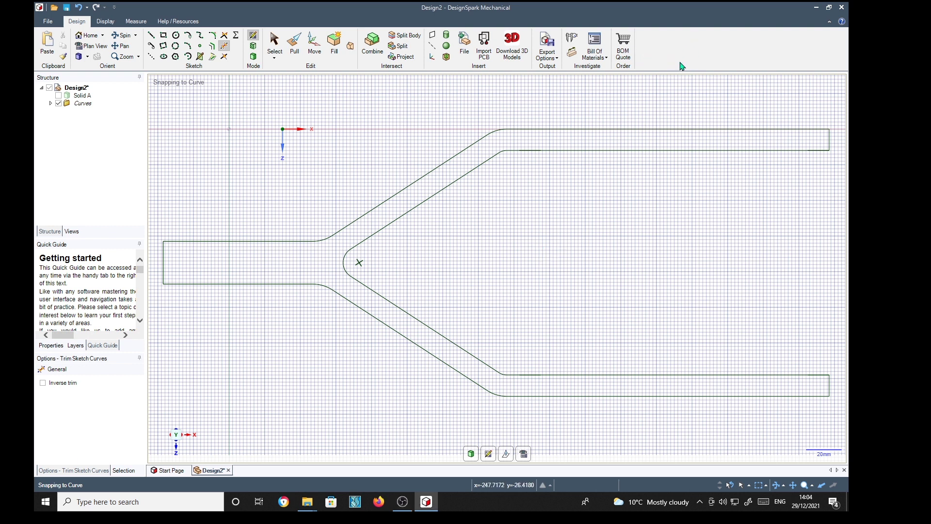
Pull the Y-shaped profile 200 mm into a solid
key("p")
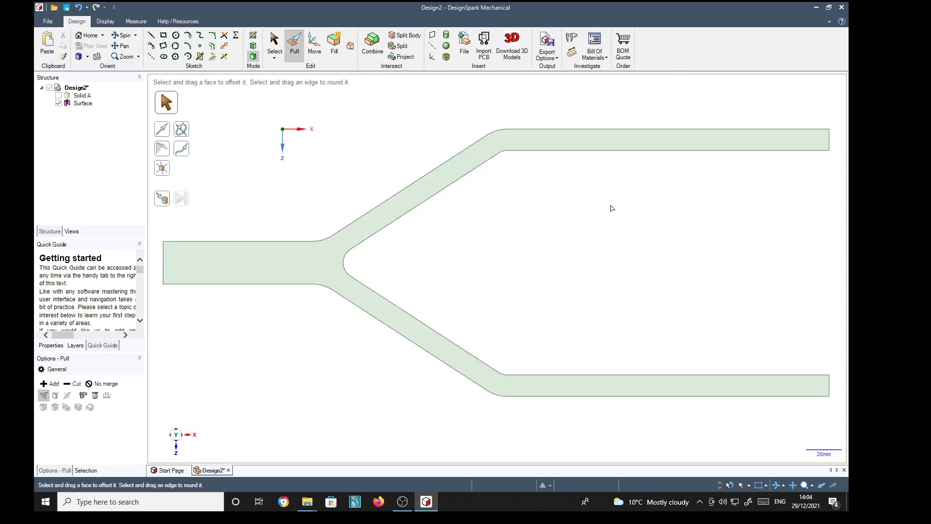
middle_click_drag(612, 208, 523, 314)
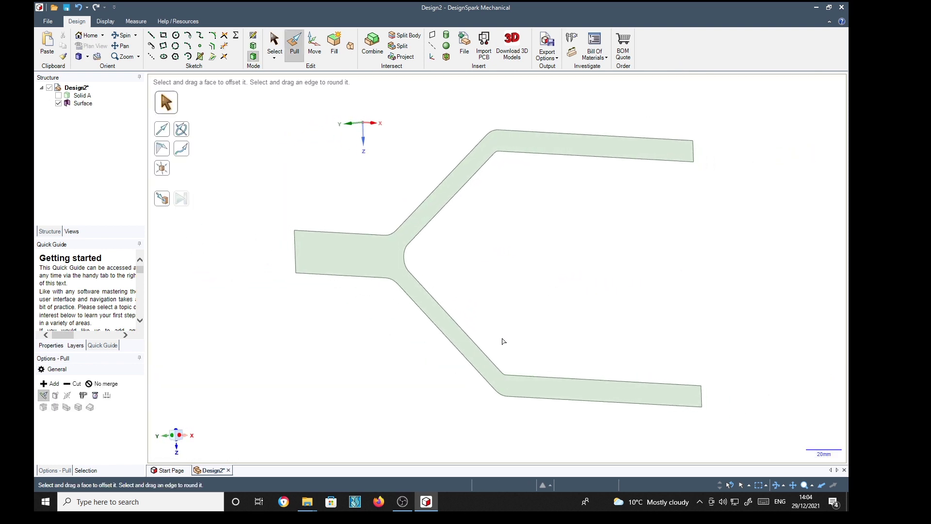
left_click(533, 145)
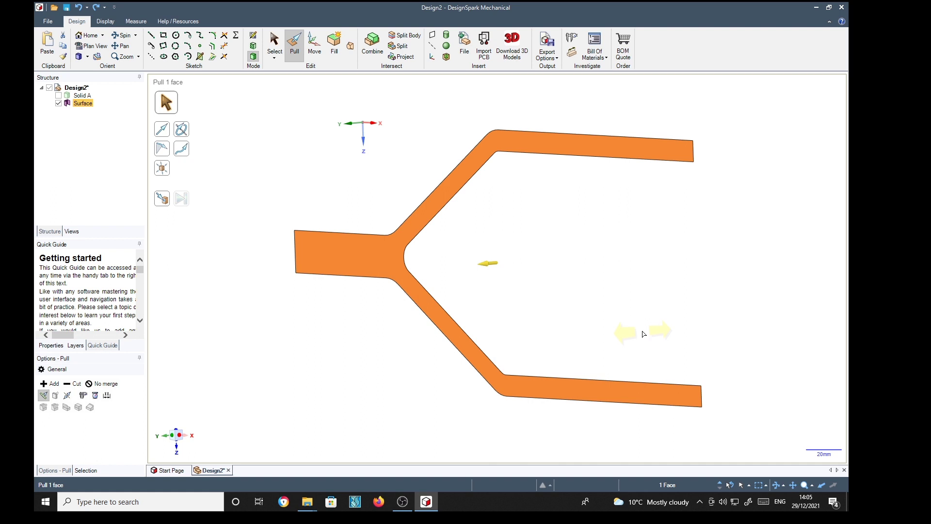
type("200")
key("Return")
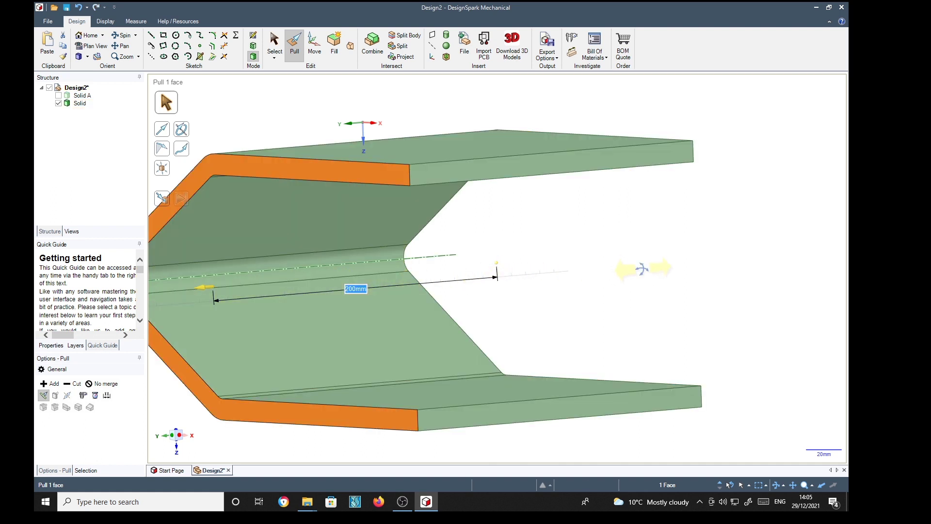
middle_click_drag(640, 268, 601, 260)
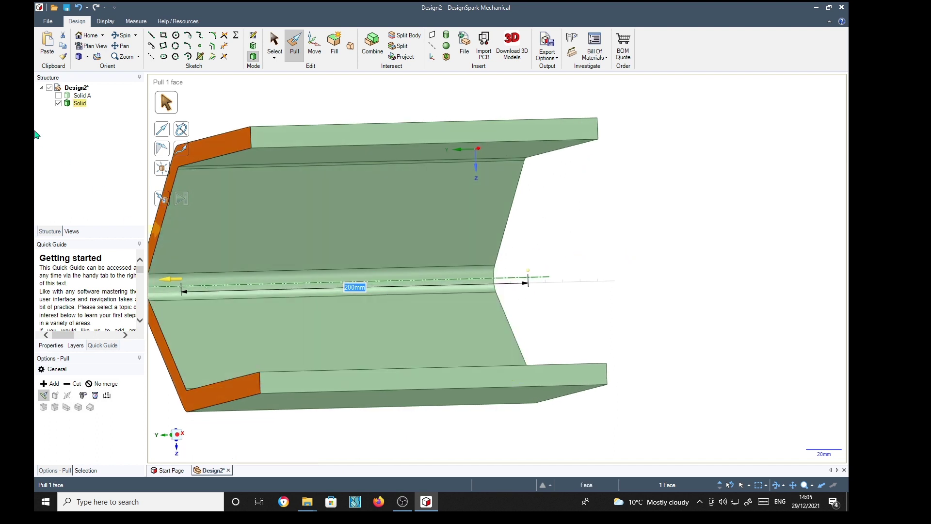
Rename the new solid to Solid B in the Structure tree
left_click(80, 104)
left_click(78, 103)
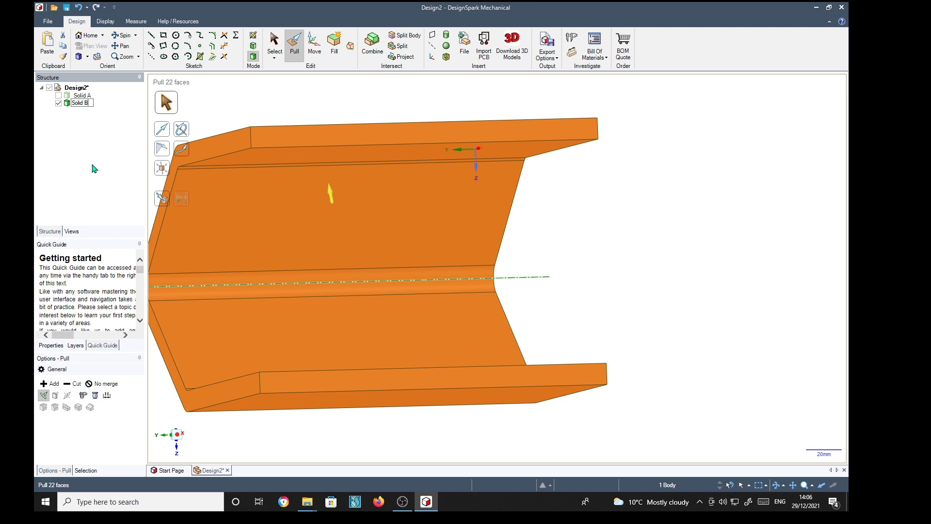
key("Return")
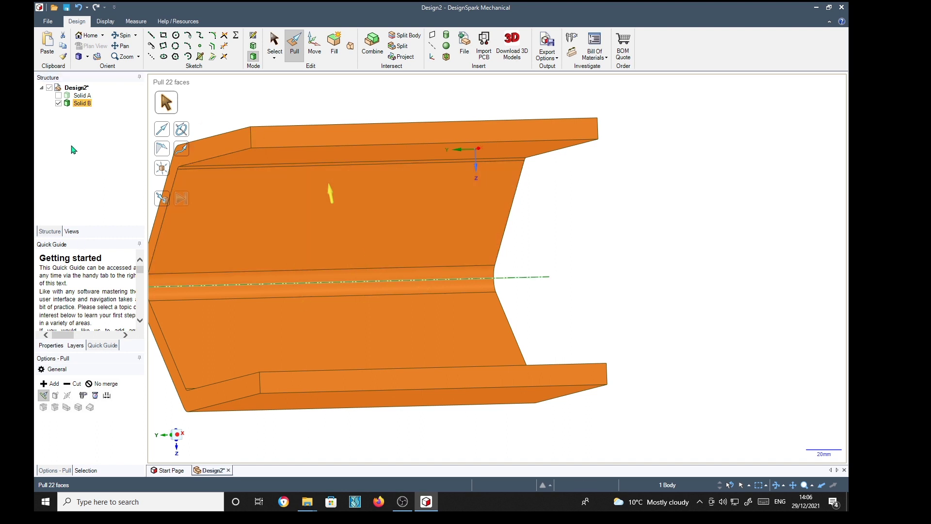
Deselect Solid B and turn Solid A's visibility back on so both bodies show
left_click(651, 199)
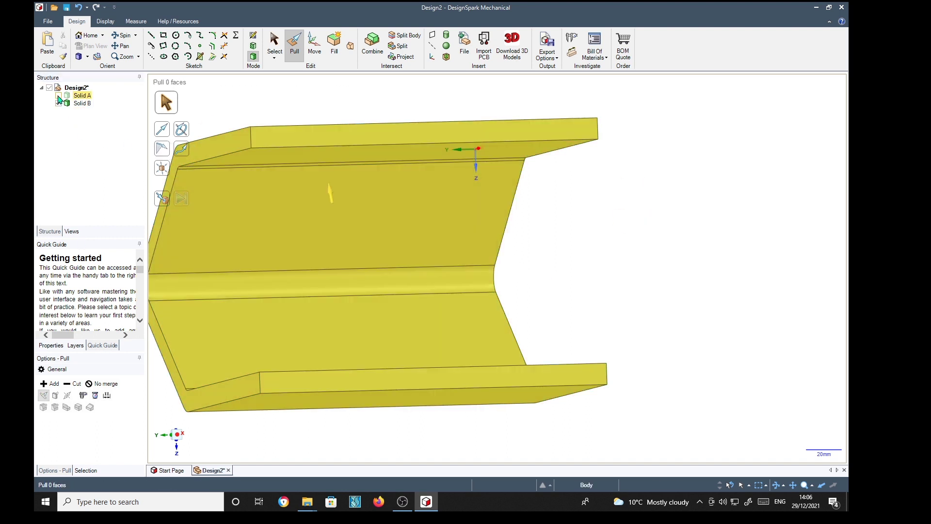
left_click(58, 95)
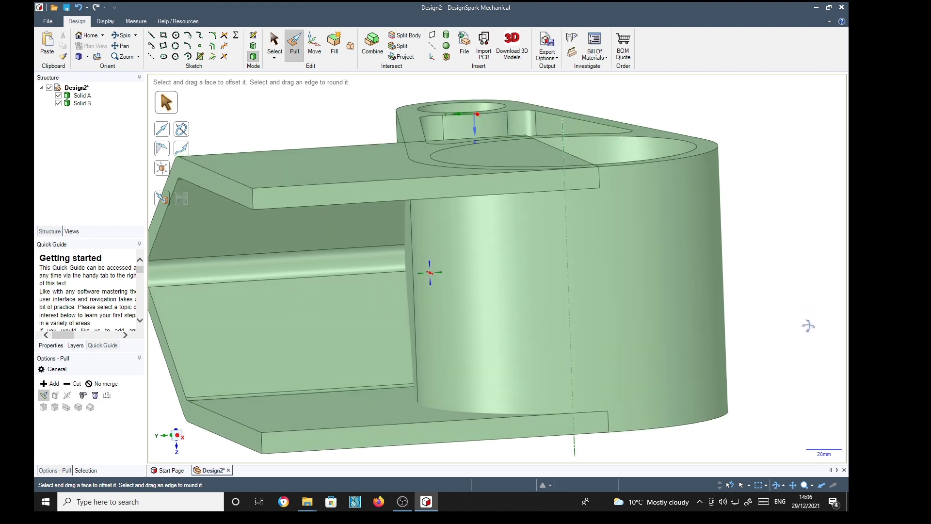
scroll(808, 326, "down", 5)
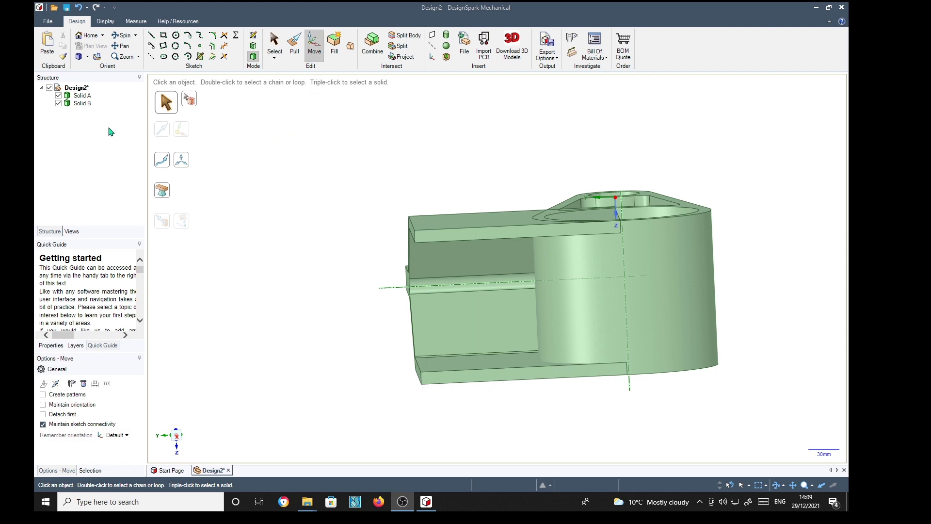
Move Solid B 107.38 mm along its axis so its fork wraps Solid A's bracket
left_click(82, 104)
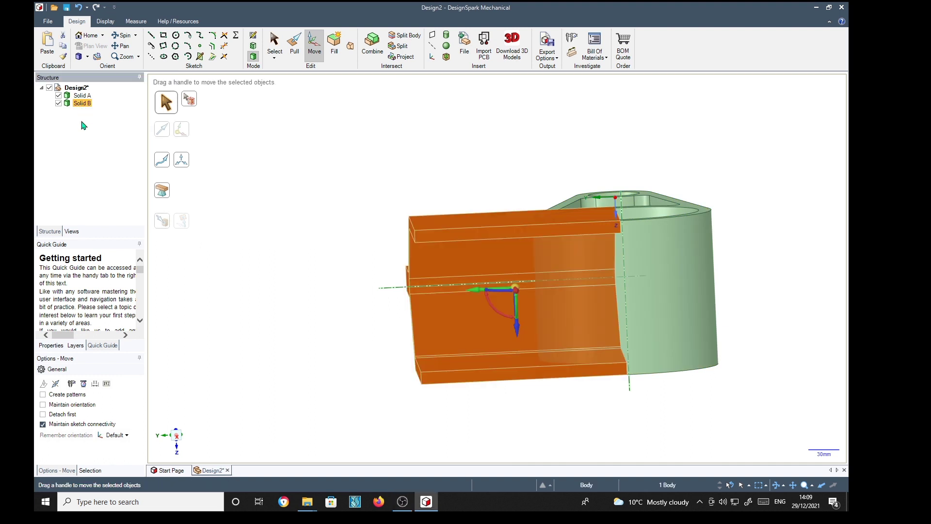
left_click_drag(470, 291, 580, 280)
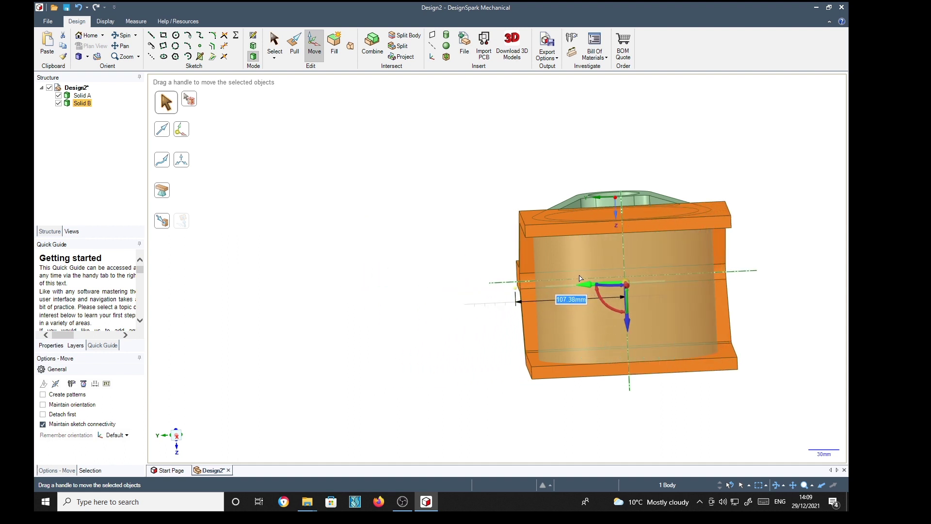
middle_click_drag(694, 162, 598, 173)
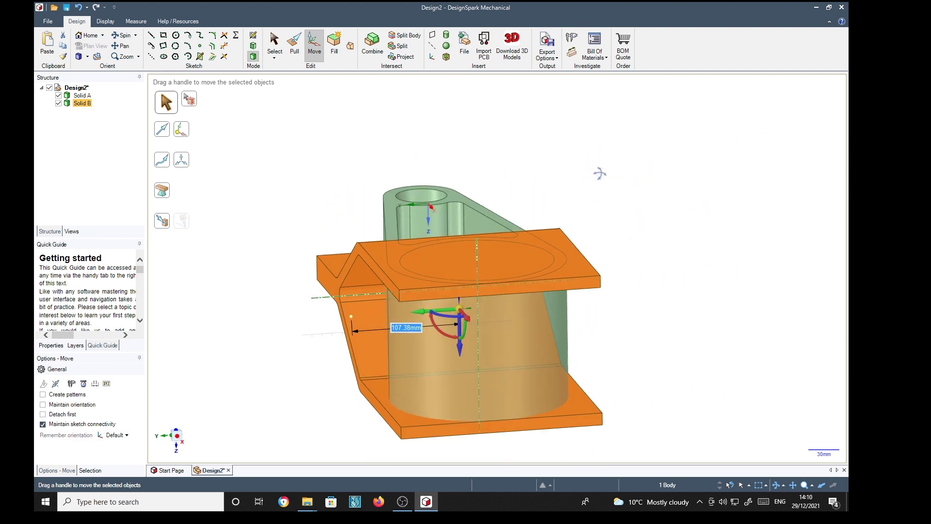
left_click(289, 189)
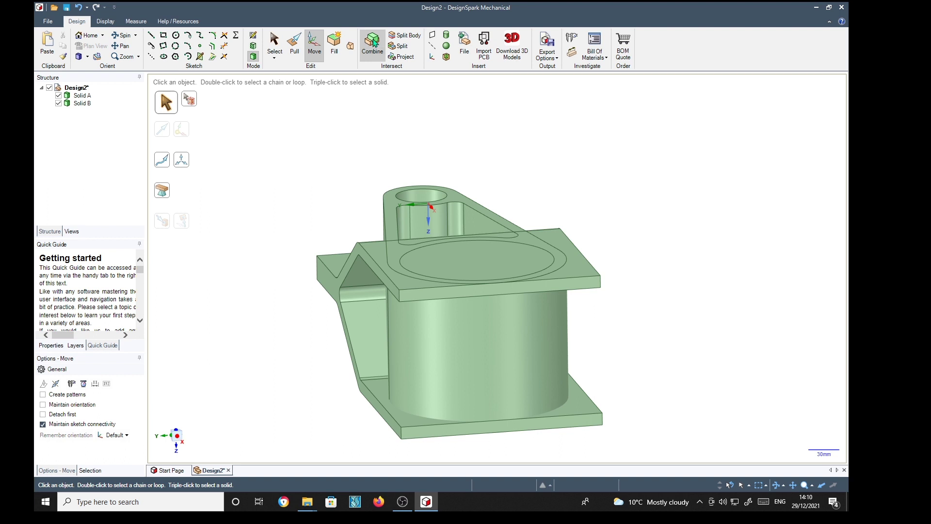
Combine Solid B (target) with Solid A (cutter) to split the overlap into separate solids
left_click(374, 42)
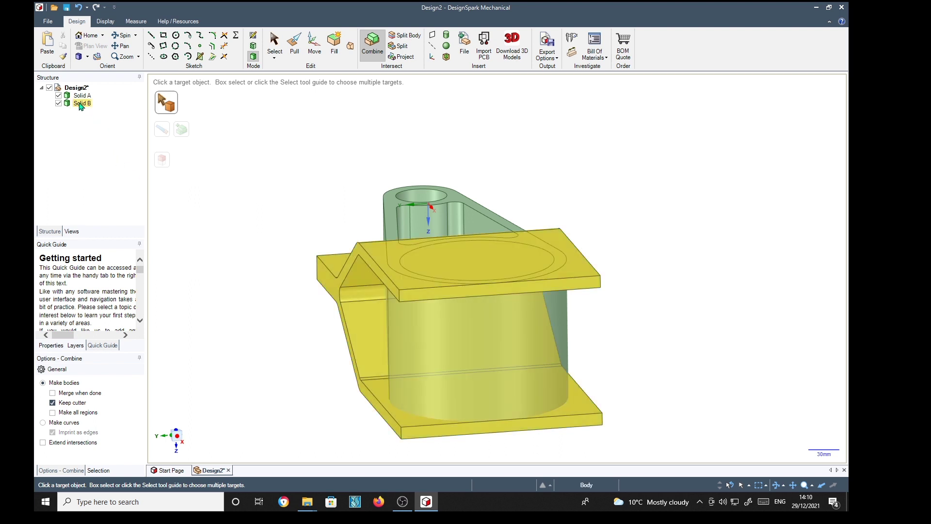
left_click(80, 104)
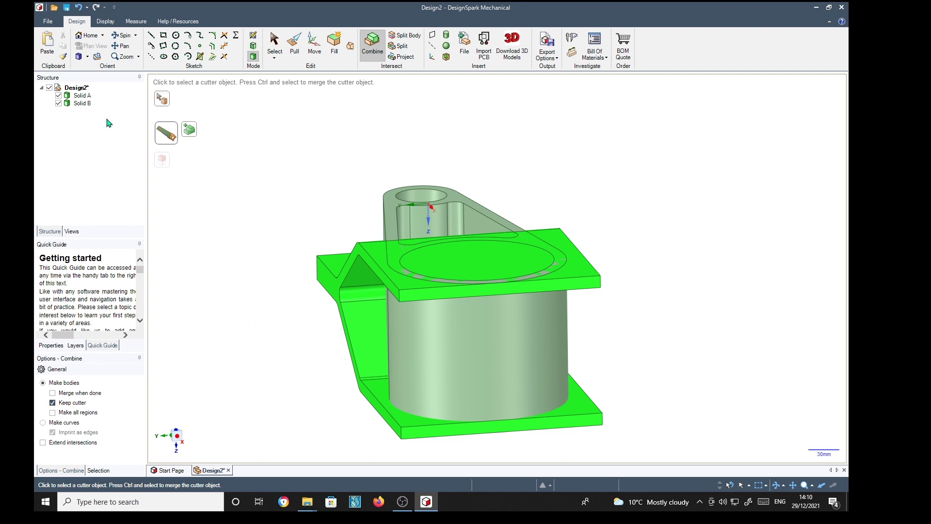
left_click(83, 97)
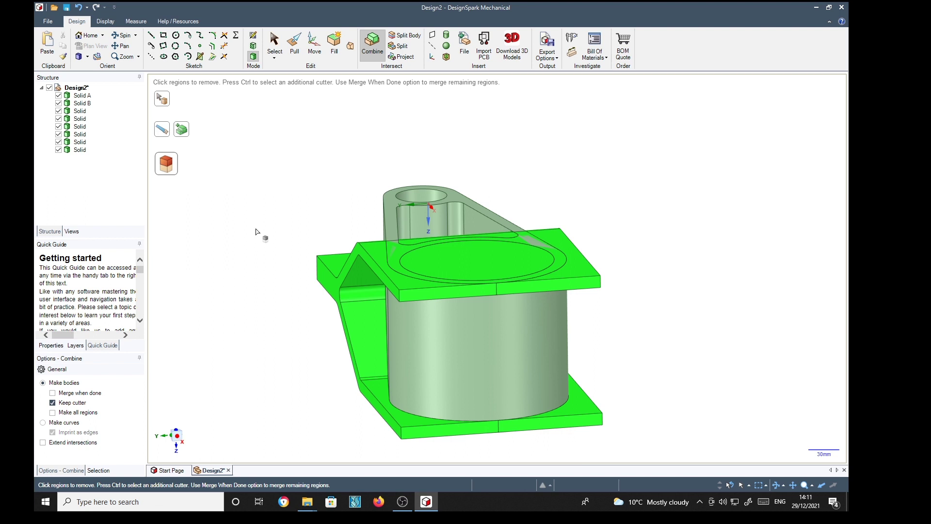
Move the bearing fork solid about 268 mm left so it sits clear of the block
key("Escape")
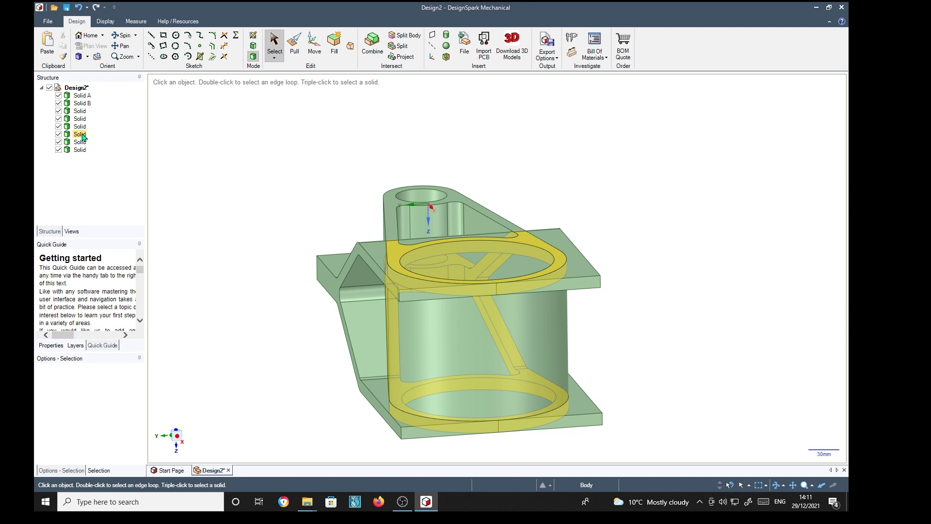
middle_click_drag(245, 240, 299, 239)
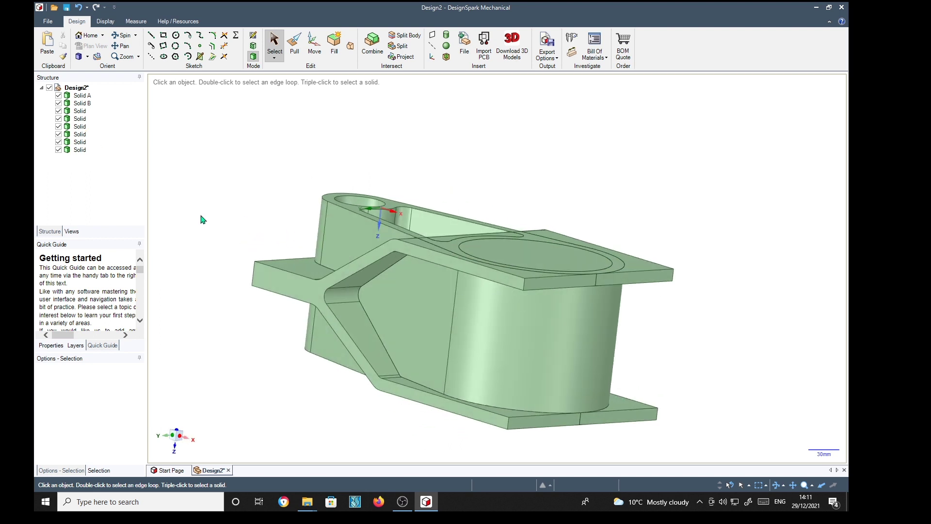
left_click(80, 136)
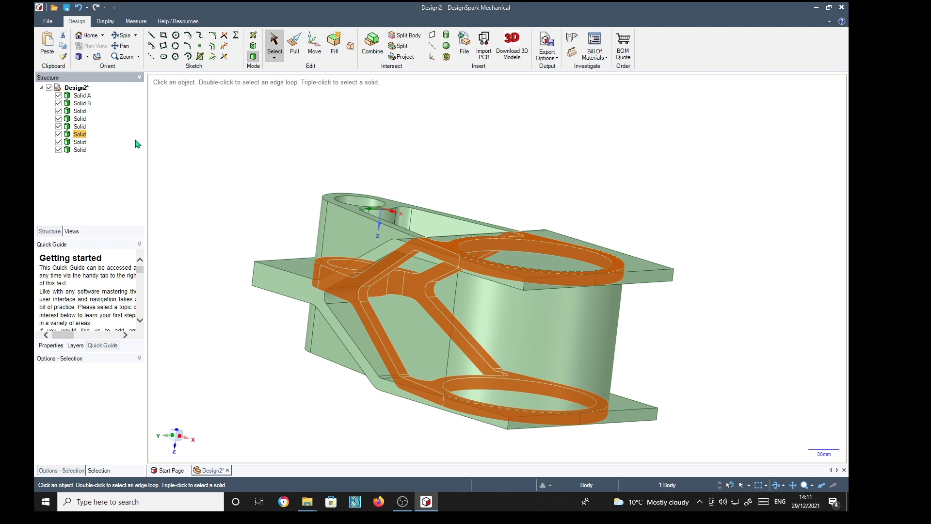
left_click(314, 44)
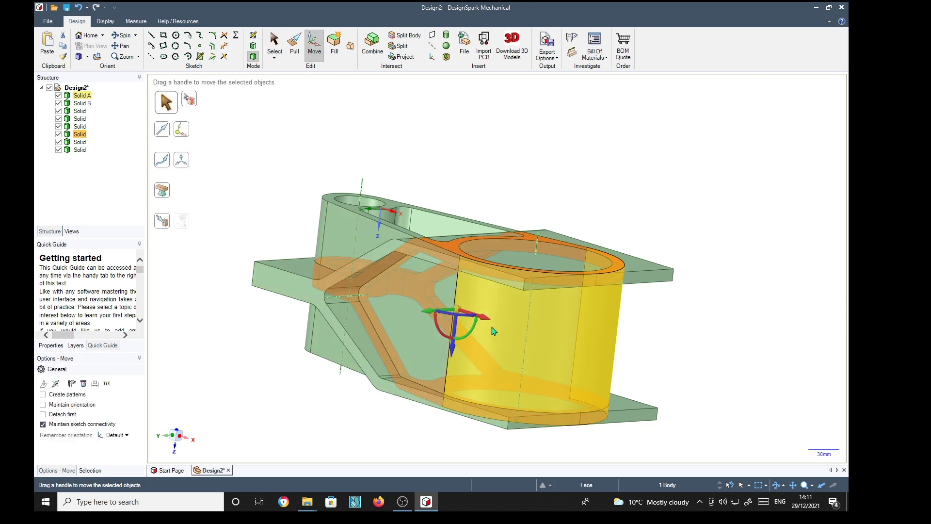
middle_click_drag(485, 353, 823, 291)
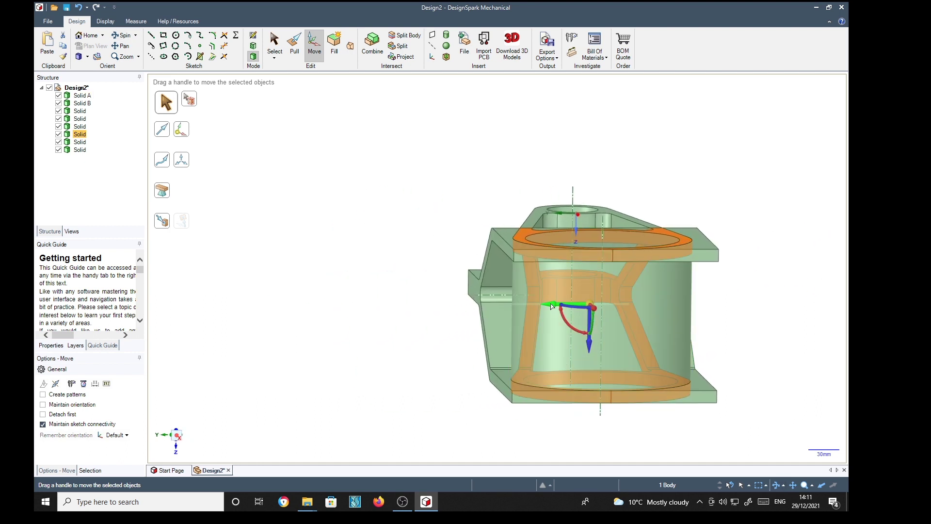
left_click_drag(547, 304, 311, 316)
middle_click_drag(311, 316, 462, 351)
middle_click_drag(264, 212, 250, 157)
Box-select and delete the seven orange block bodies, then return to the home isometric view
left_click(250, 153)
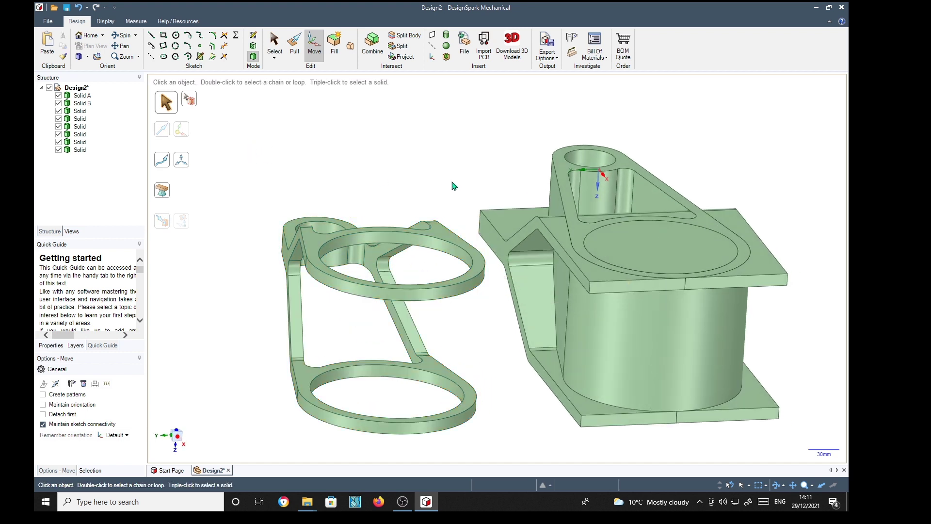
mouse_move(755, 213)
middle_mouse_down()
mouse_move(781, 214)
mouse_move(752, 208)
middle_mouse_up()
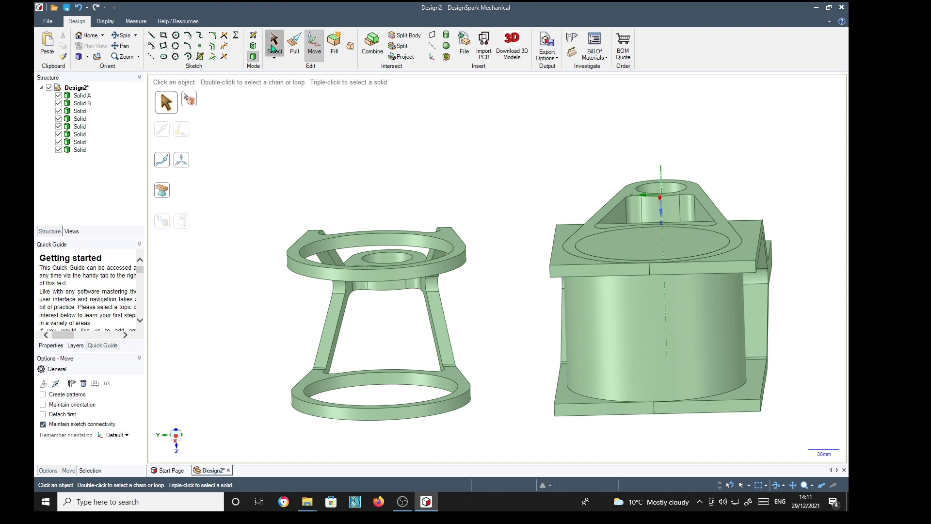
left_click(274, 43)
left_click_drag(510, 140, 809, 442)
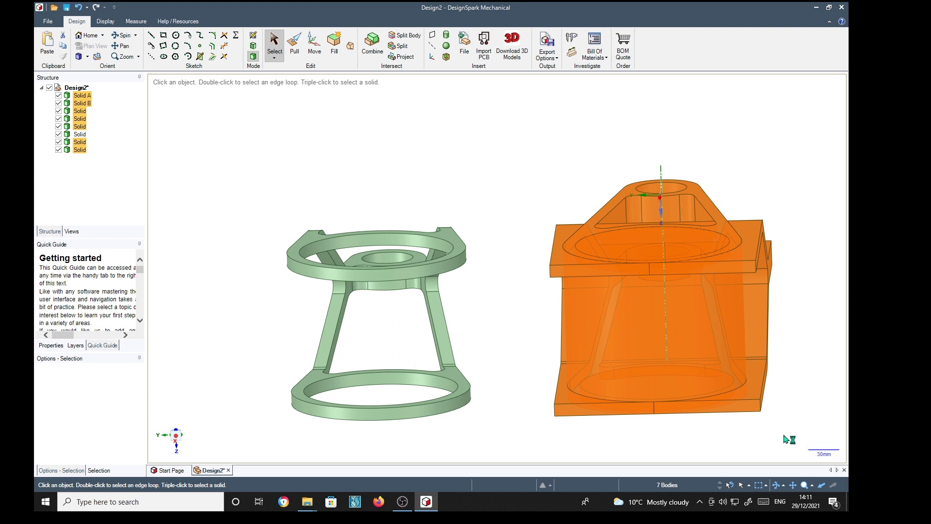
key("Delete")
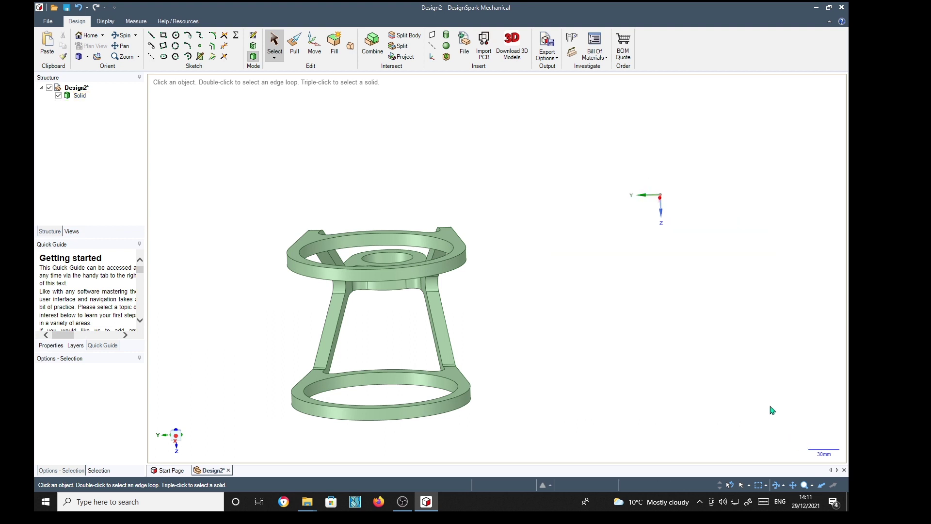
middle_click_drag(525, 370, 609, 374)
key("h")
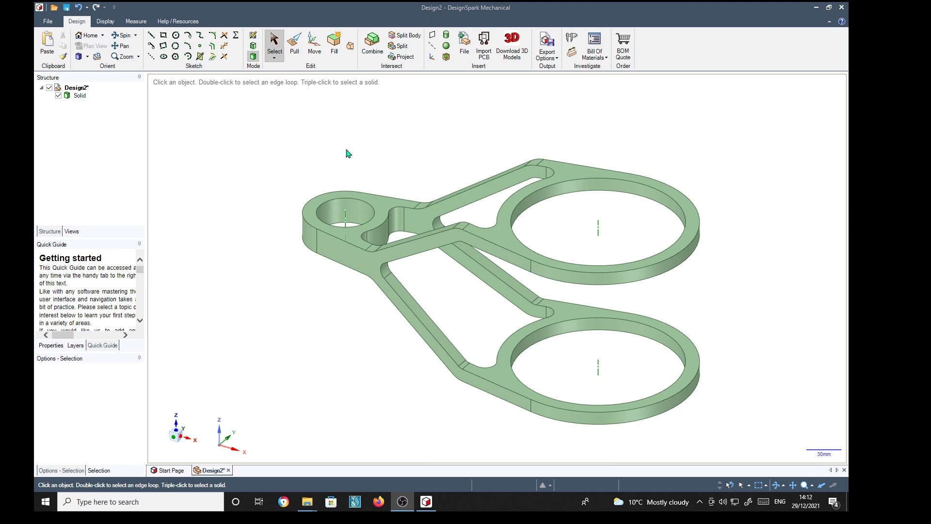
Round the outer top edge loop and the upper slot's edge loop with a 2 mm radius
left_click(293, 44)
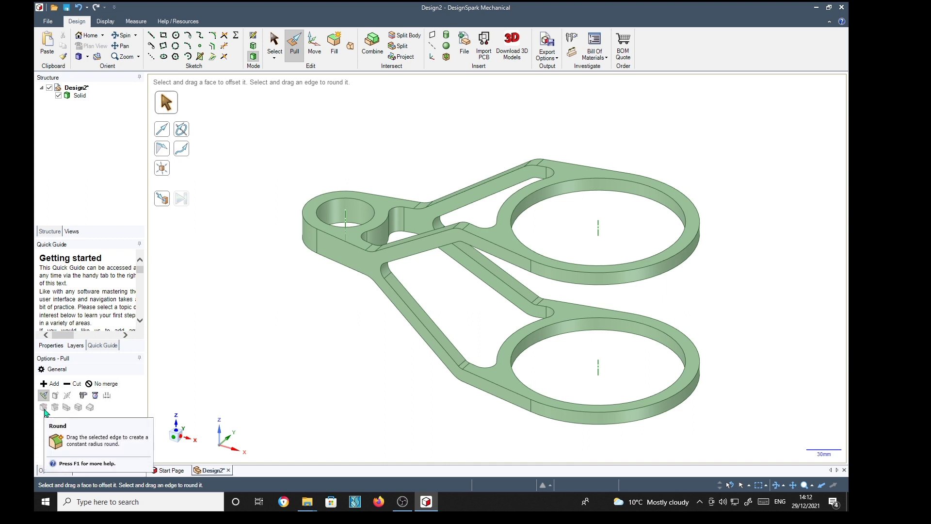
left_click(601, 275)
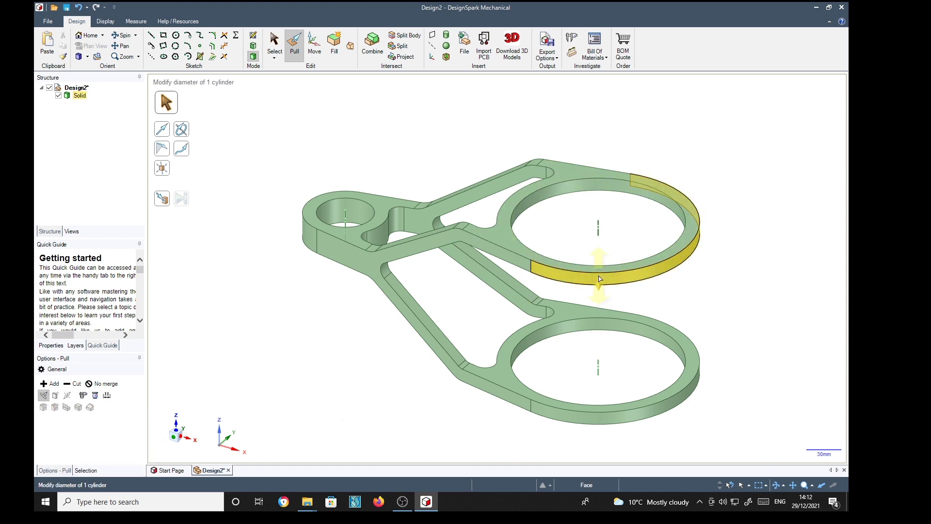
double_click(600, 274)
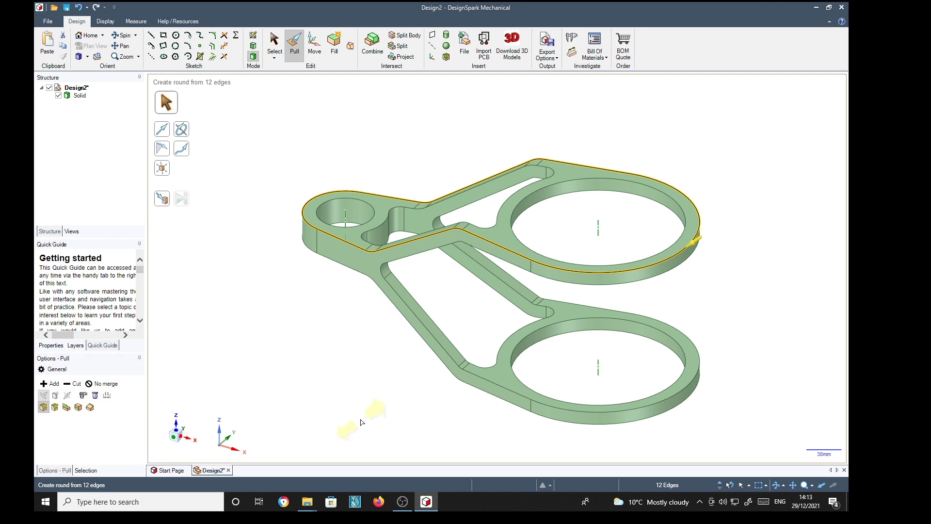
type("2")
key("Return")
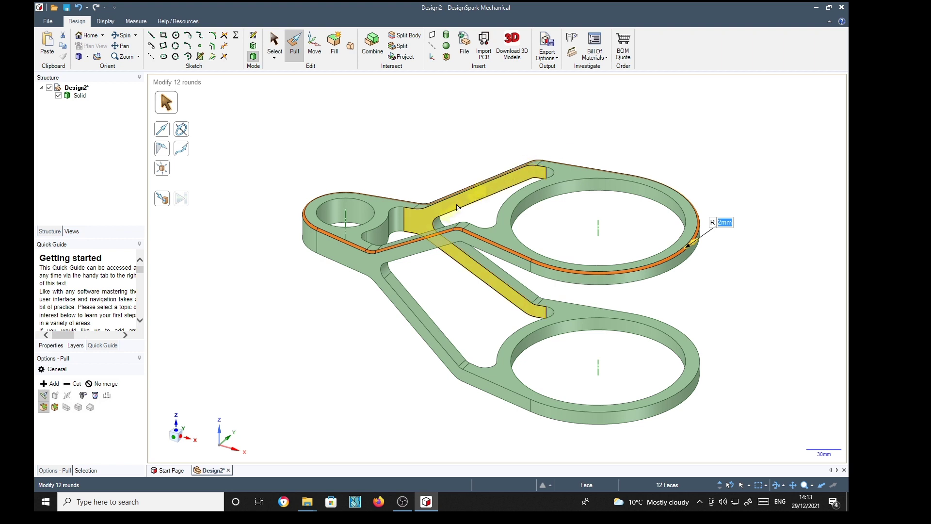
double_click(397, 210)
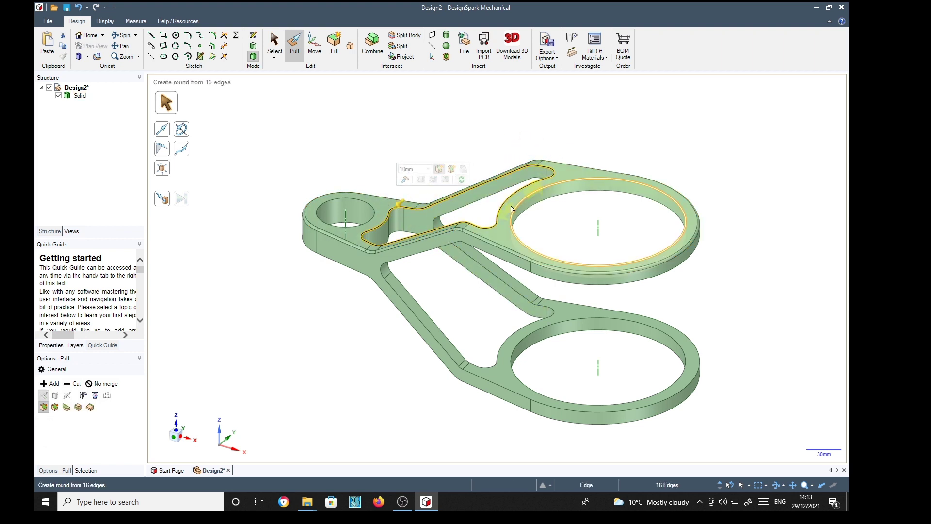
left_click_drag(415, 99, 417, 94)
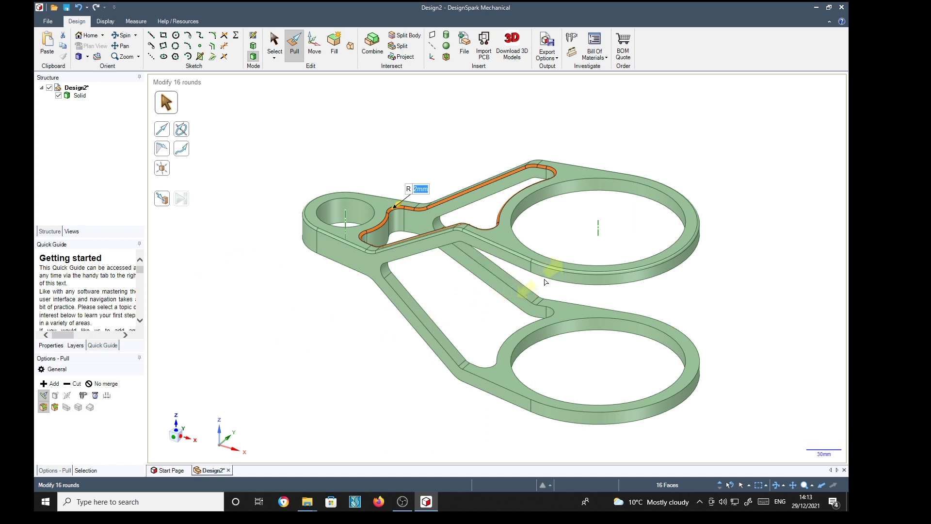
Round the central opening, lower ring outer edges and bottom outer edge loop to 2 mm
double_click(509, 288)
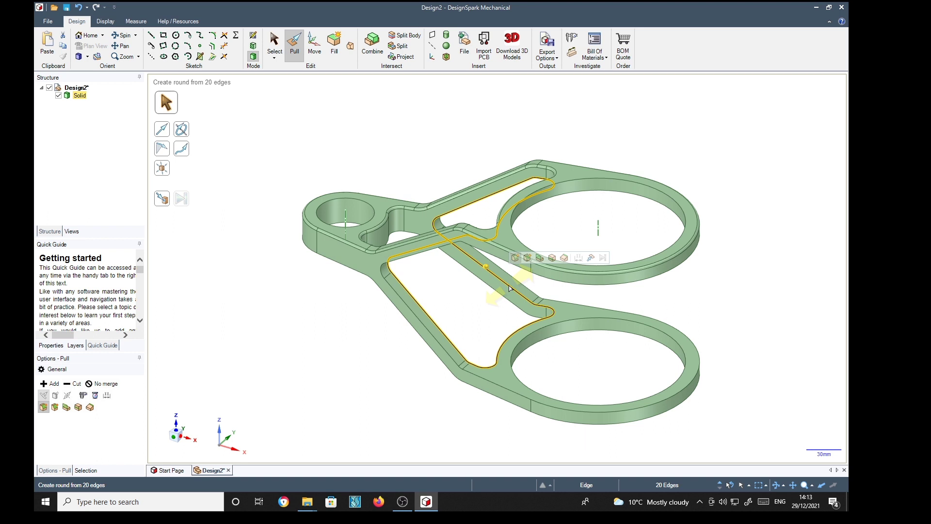
left_click_drag(509, 288, 508, 316)
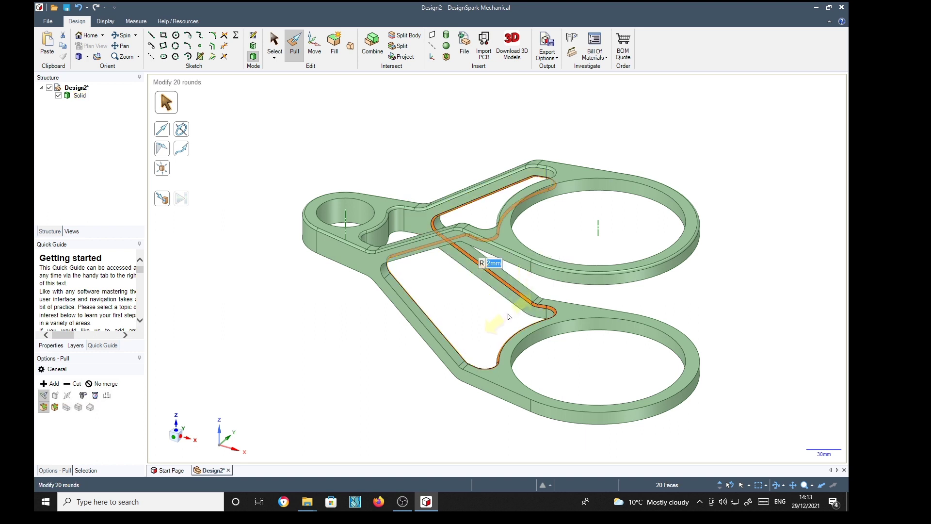
double_click(590, 309)
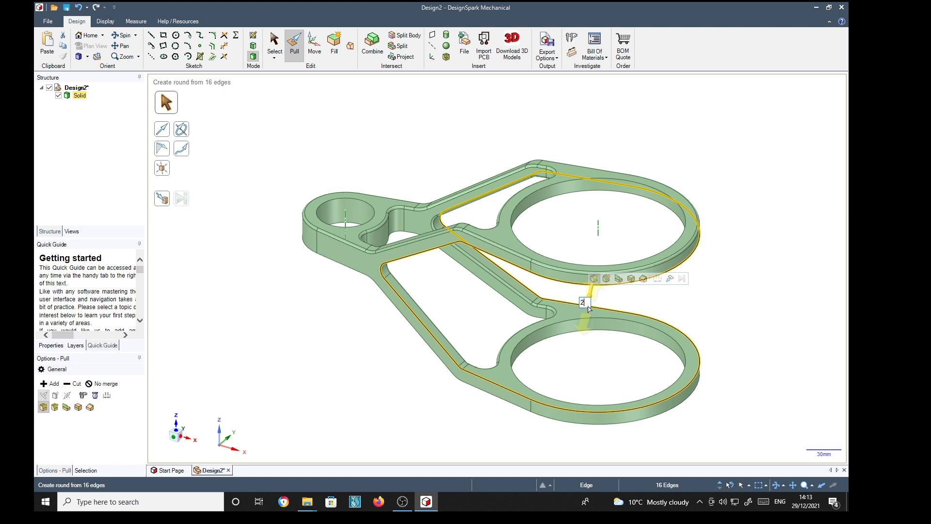
left_click_drag(589, 309, 588, 320)
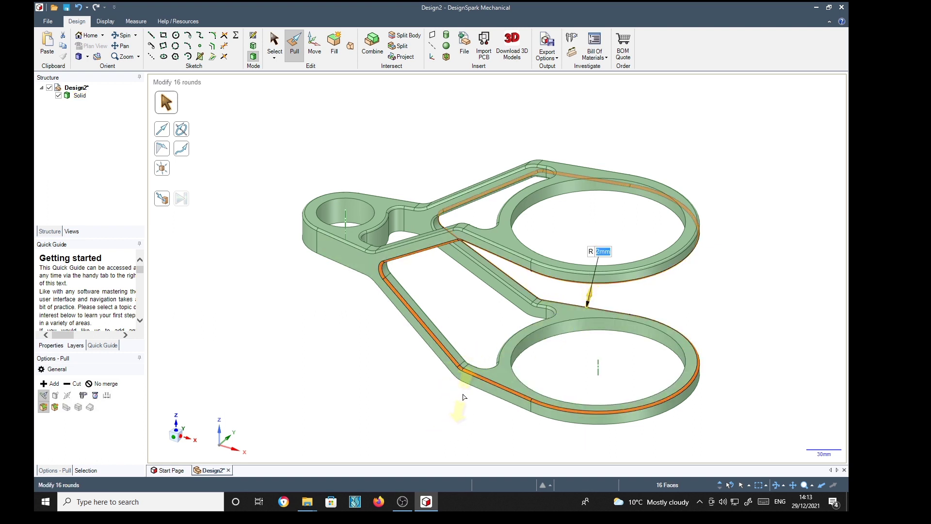
double_click(467, 389)
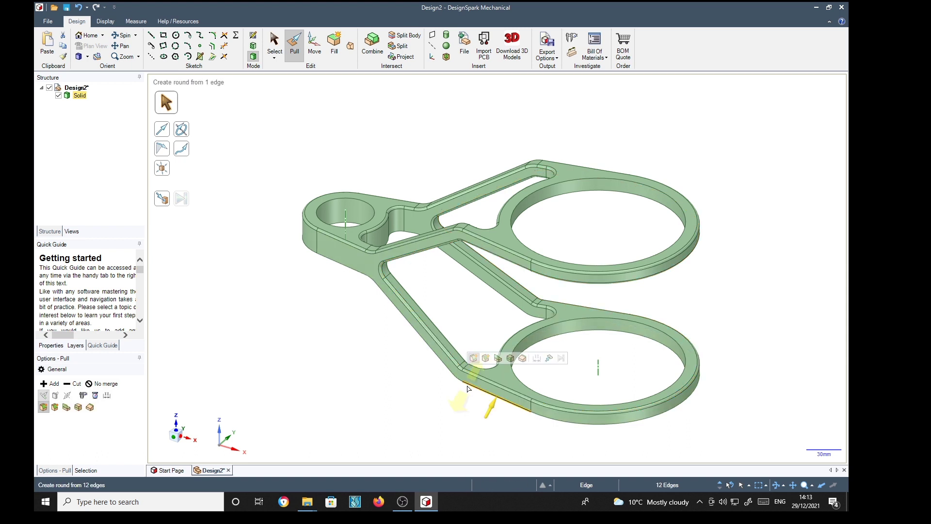
type("2")
key("Return")
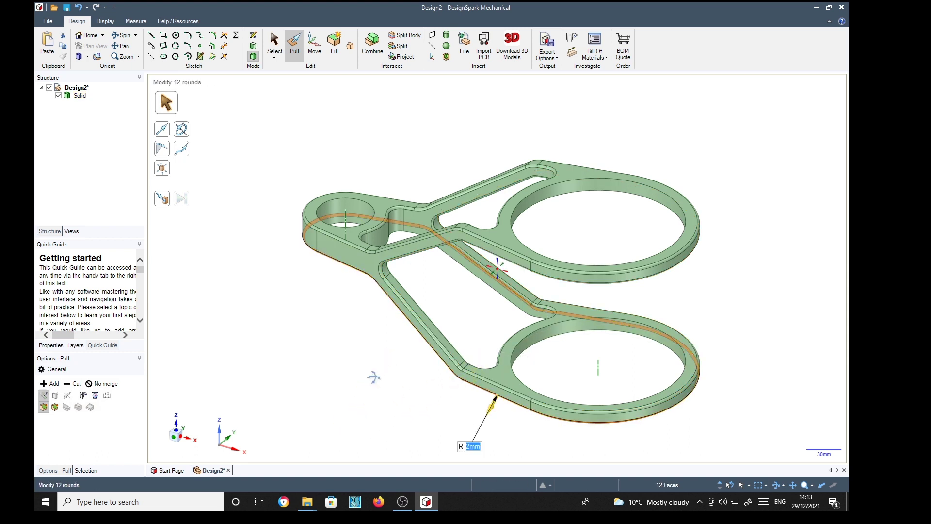
Round the underside opening's edge loop to 2 mm and clear the selection
mouse_move(374, 376)
middle_mouse_down()
mouse_move(380, 308)
mouse_move(619, 316)
mouse_move(630, 340)
mouse_move(546, 306)
middle_mouse_up()
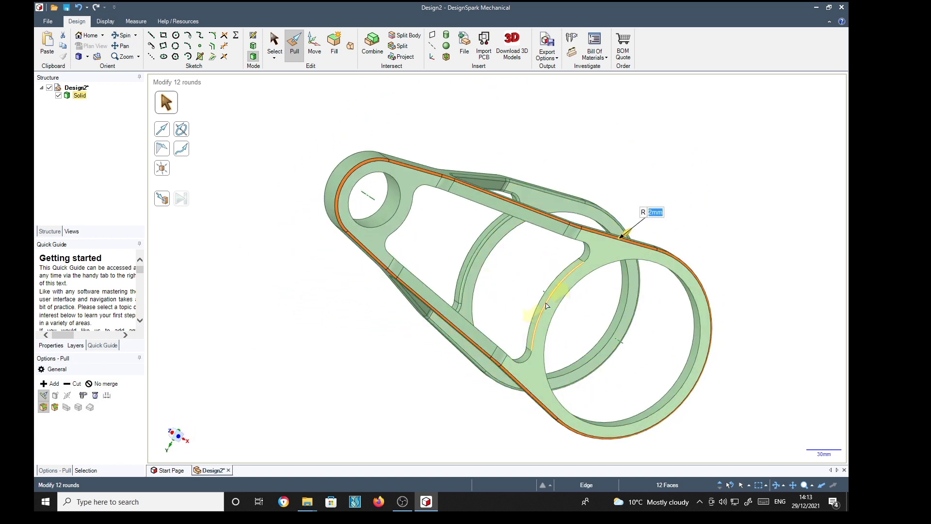
double_click(546, 306)
type("2")
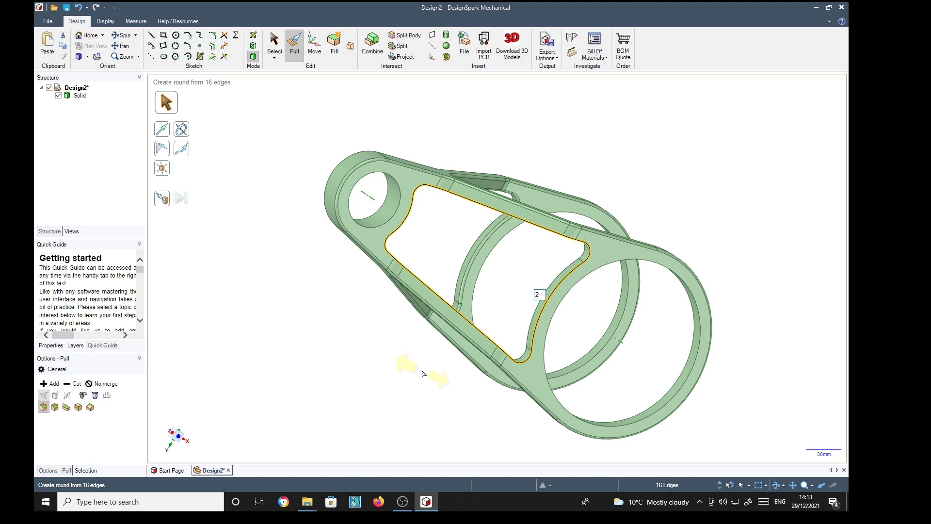
key("Return")
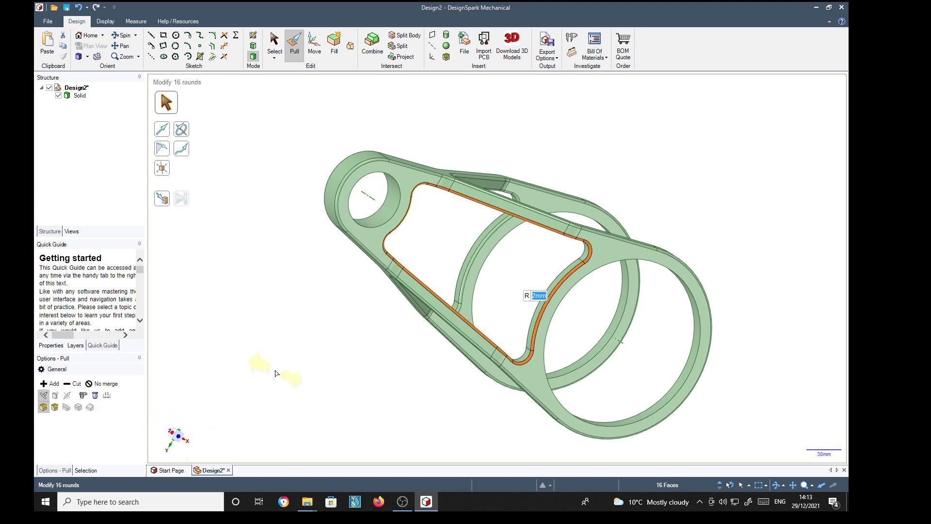
mouse_move(275, 373)
middle_mouse_down()
mouse_move(265, 388)
mouse_move(270, 373)
middle_mouse_up()
left_click(365, 384)
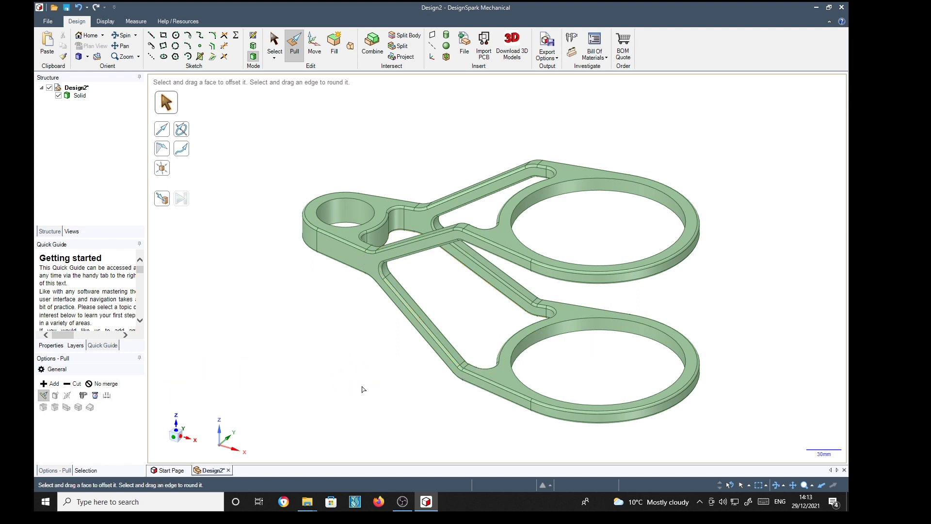
Colour the whole fork solid orange-bronze using a custom colour swatch
middle_click_drag(364, 386, 409, 385)
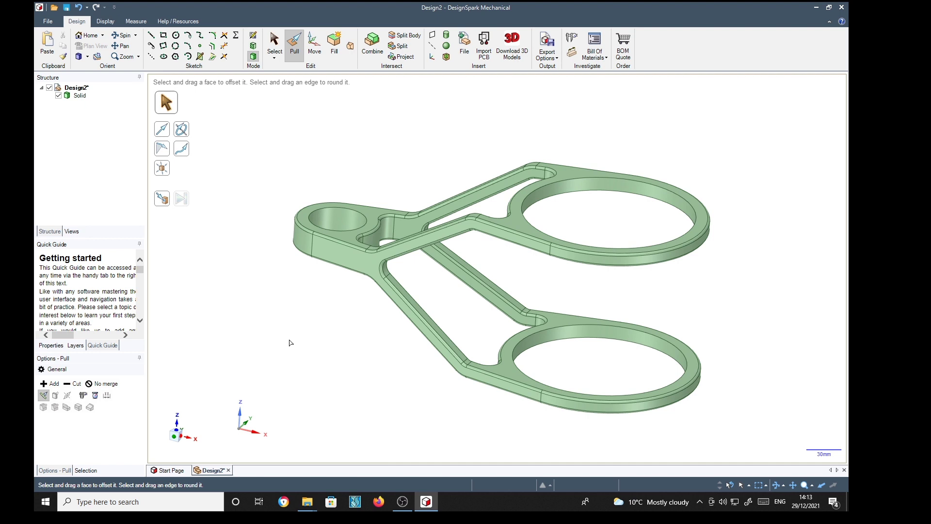
left_click(80, 95)
left_click(113, 21)
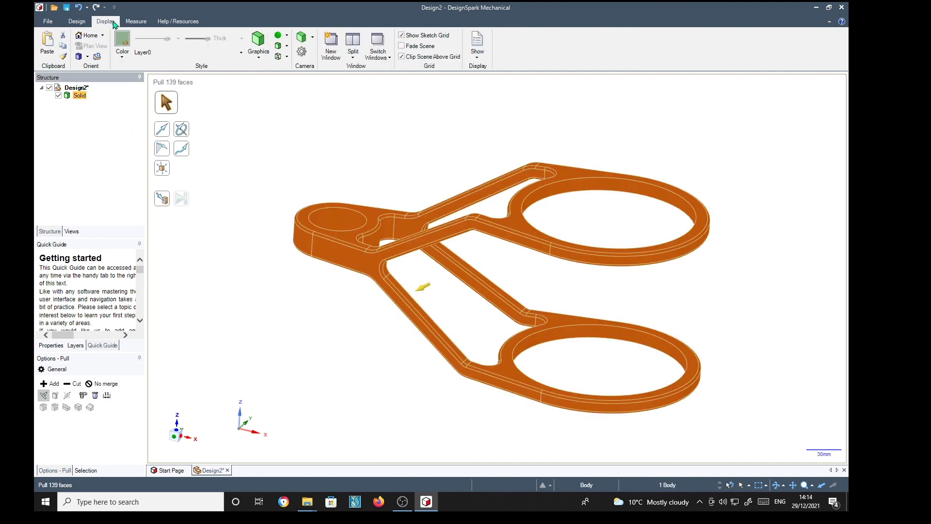
left_click(122, 43)
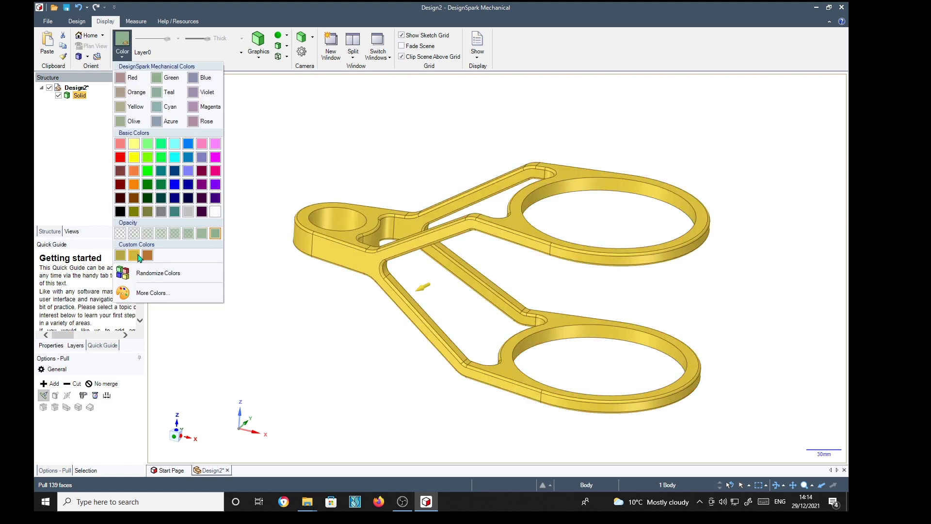
left_click(147, 256)
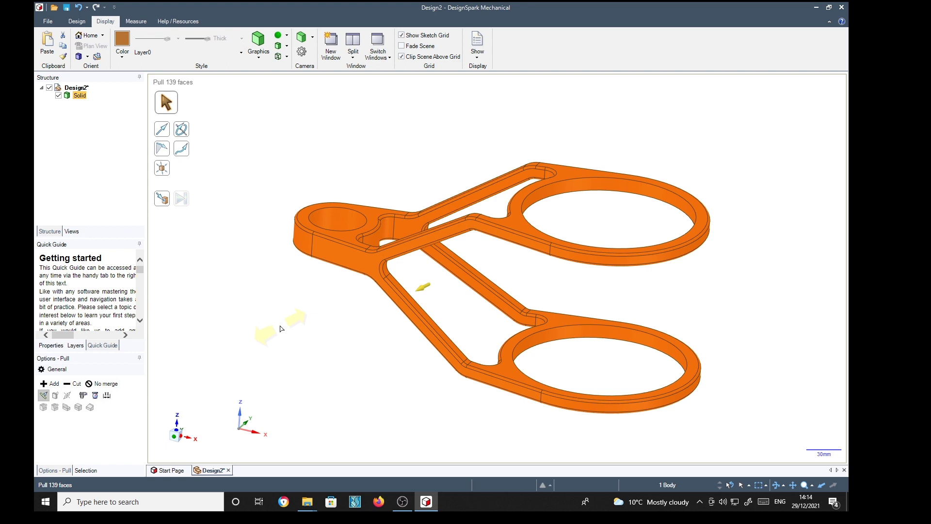
Give the fork a Metallic surface style with a High Gloss finish
left_click(281, 50)
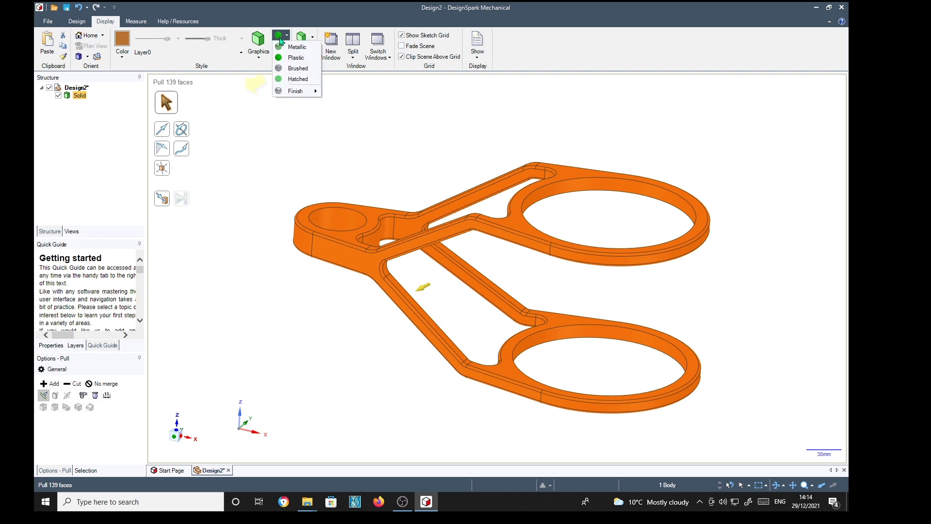
left_click(285, 46)
left_click(280, 35)
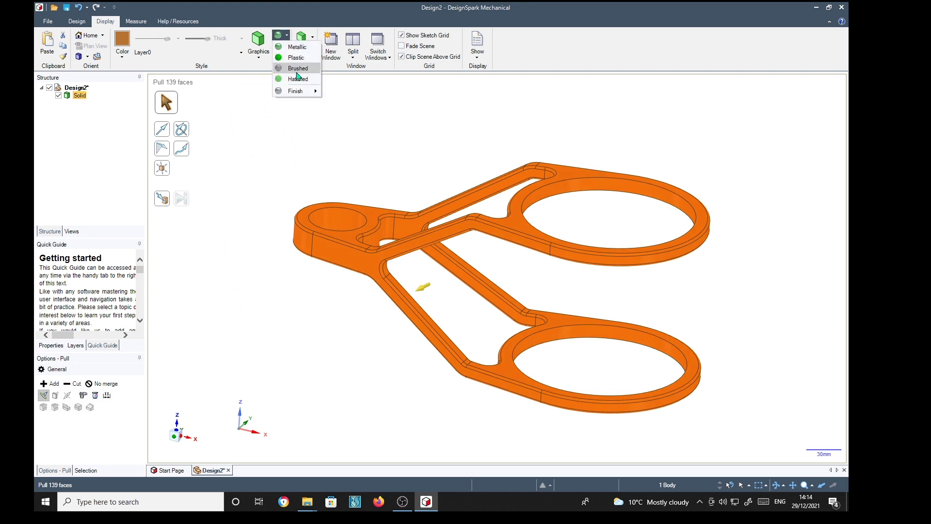
mouse_move(295, 91)
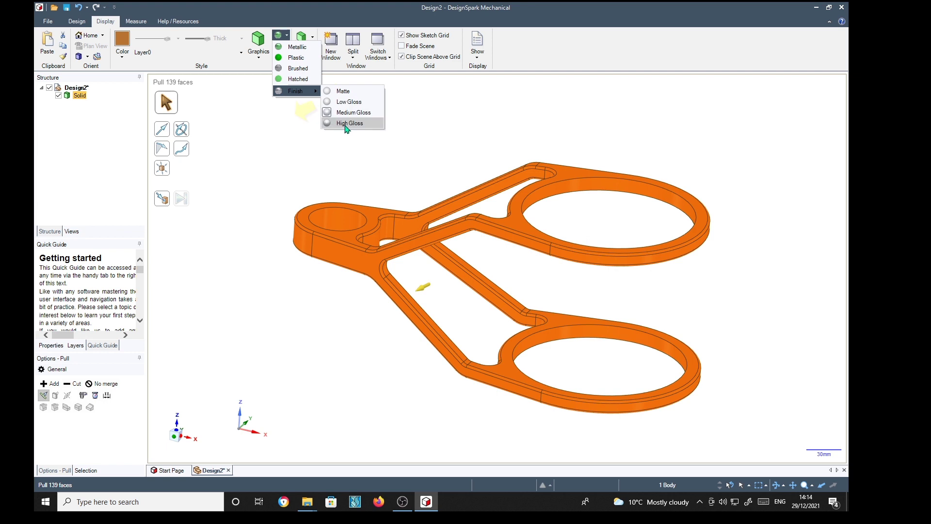
left_click(347, 124)
left_click(246, 310)
mouse_move(245, 310)
middle_mouse_down()
mouse_move(278, 344)
mouse_move(255, 358)
mouse_move(224, 322)
mouse_move(243, 307)
mouse_move(264, 315)
middle_mouse_up()
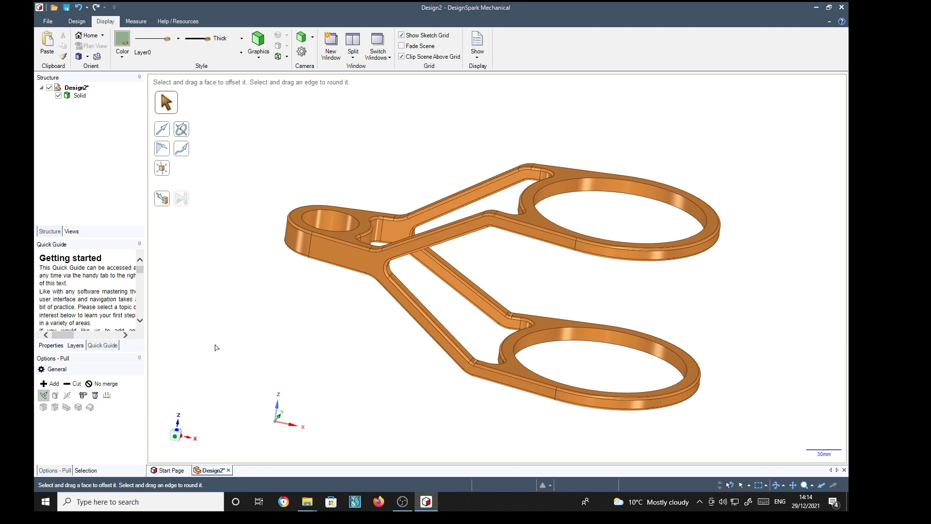